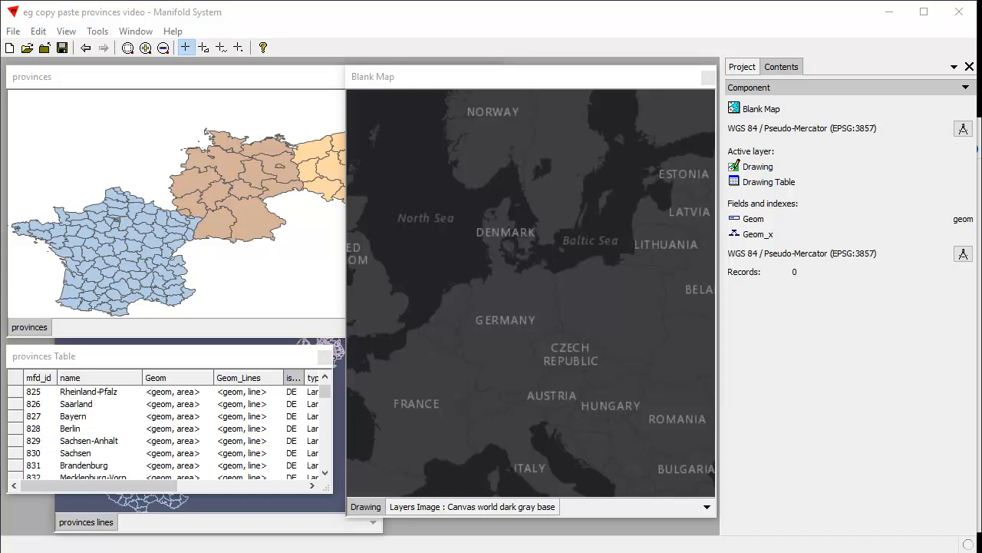
Examine the Blank Map, provinces drawing and provinces Table, comparing their coordinate systems, geometry fields and record counts
{"action": "left_click", "coordinate": [672, 17]}
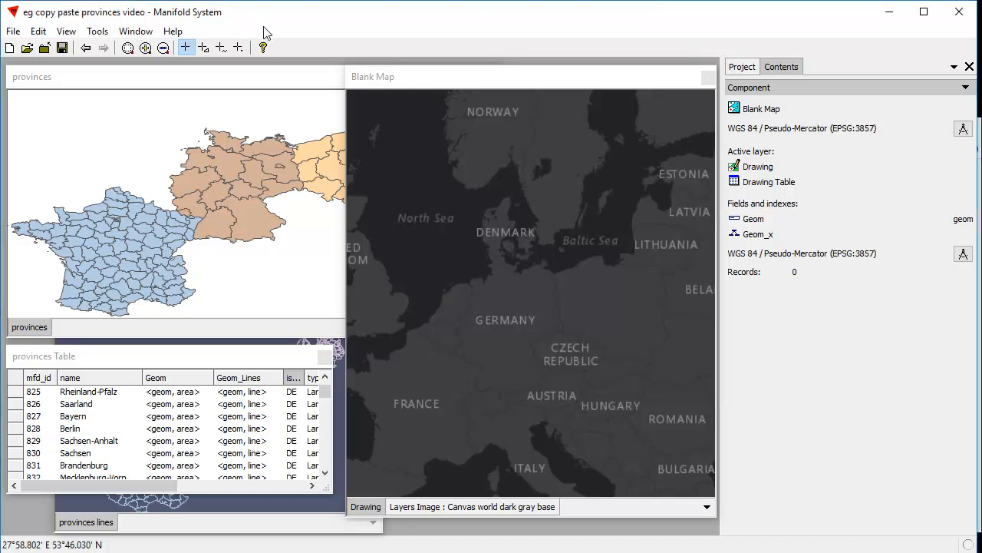
{"action": "left_click", "coordinate": [491, 88]}
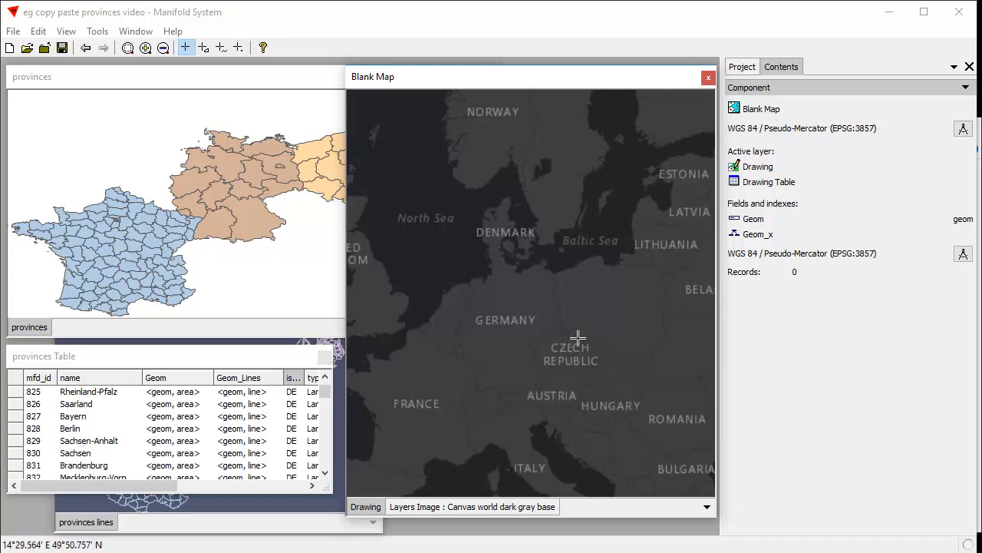
{"action": "left_click", "coordinate": [132, 91]}
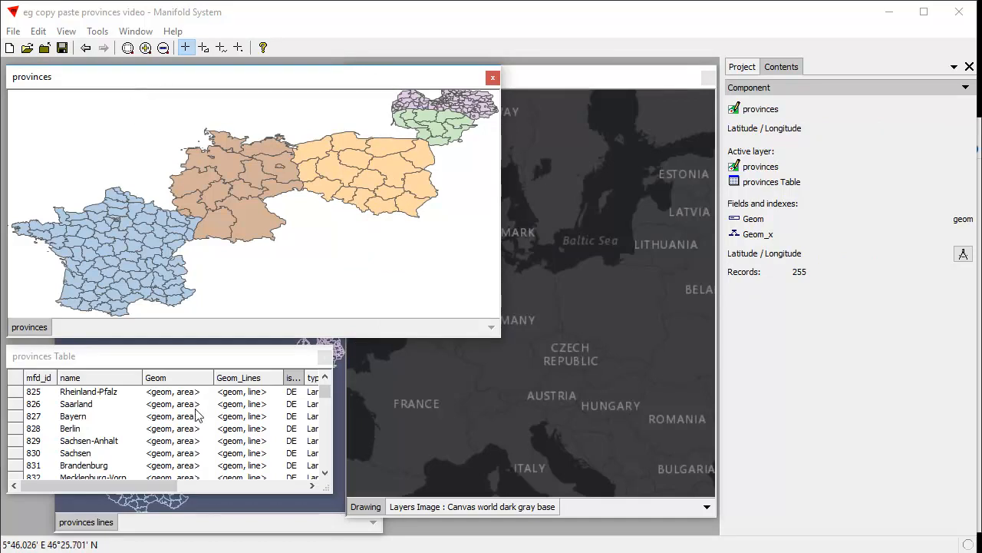
{"action": "left_click", "coordinate": [172, 354]}
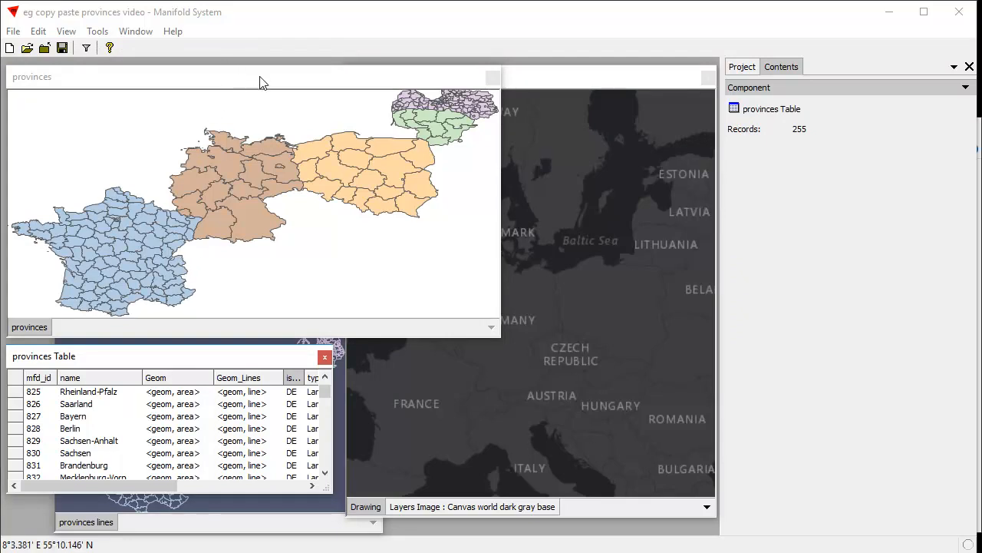
{"action": "left_click", "coordinate": [617, 81]}
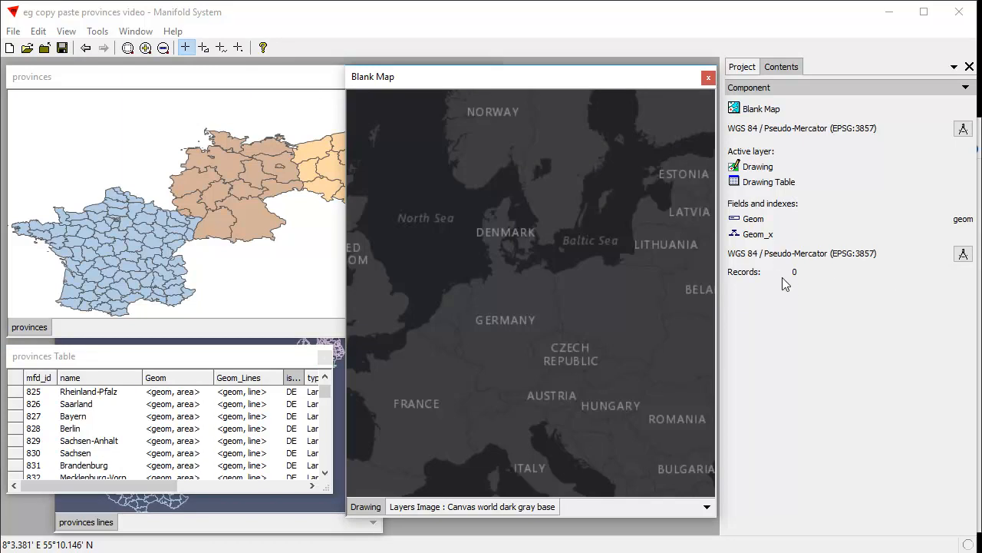
{"action": "left_click", "coordinate": [206, 92]}
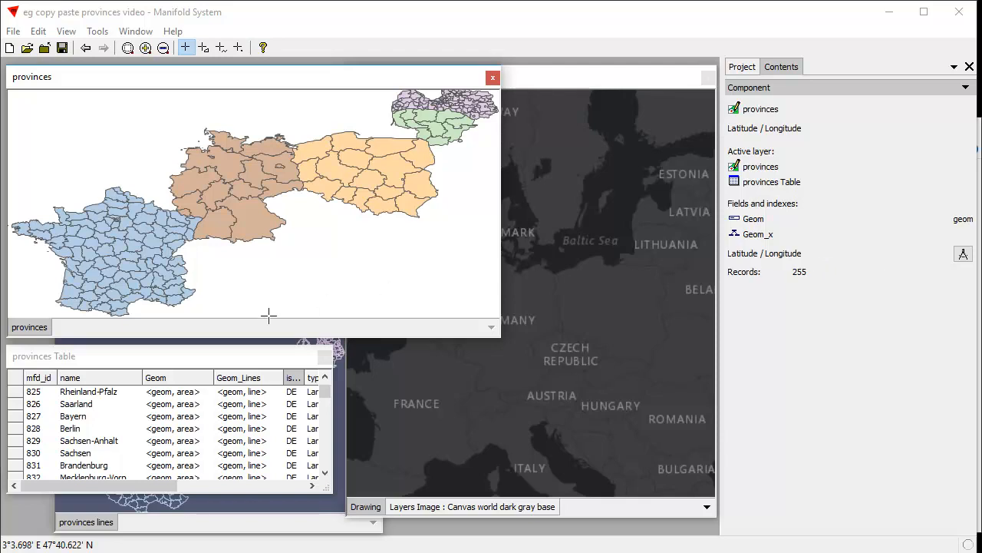
{"action": "left_click", "coordinate": [192, 363]}
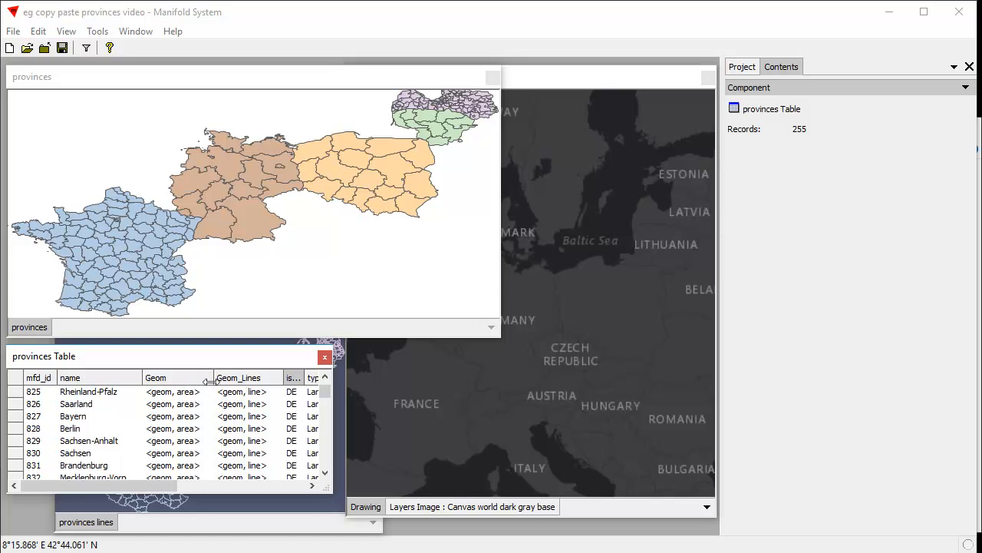
{"action": "left_click", "coordinate": [195, 90]}
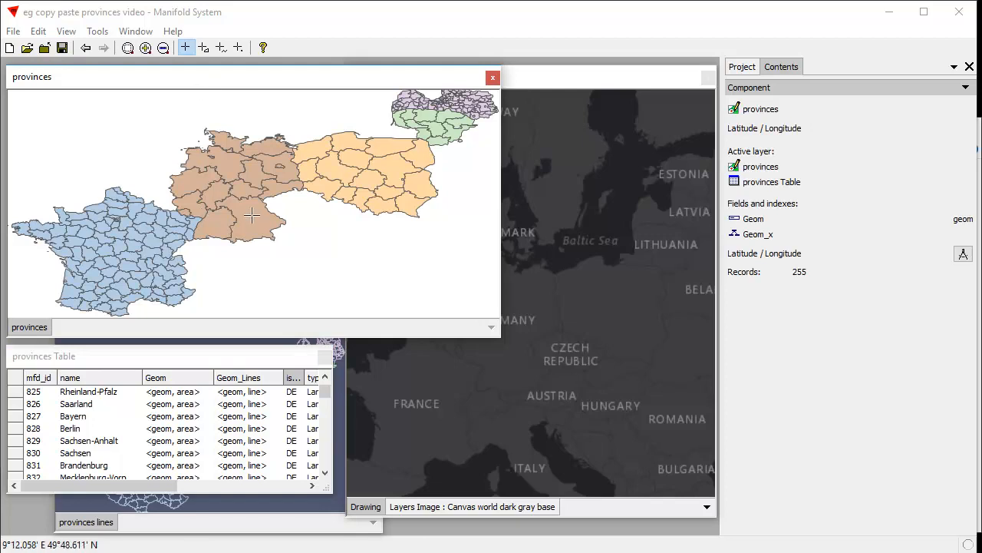
Select the Bayern, Berlin, Sachsen-Anhalt and Sachsen records in the provinces Table and bring the provinces drawing to the front
{"action": "left_click_drag", "start_coordinate": [17, 428], "coordinate": [17, 441]}
{"action": "left_click", "coordinate": [18, 453], "text": "ctrl"}
{"action": "left_click", "coordinate": [14, 417], "text": "ctrl"}
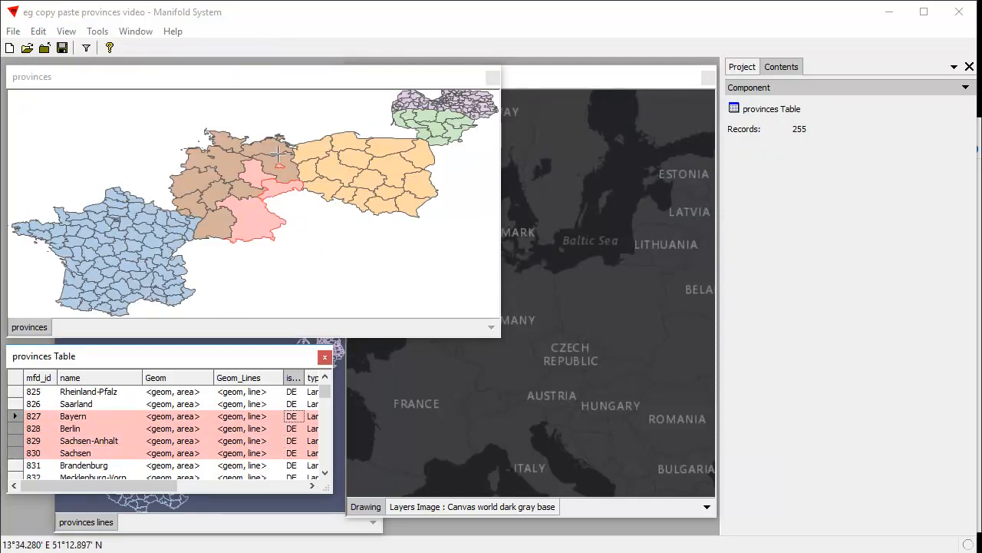
{"action": "left_click", "coordinate": [291, 89]}
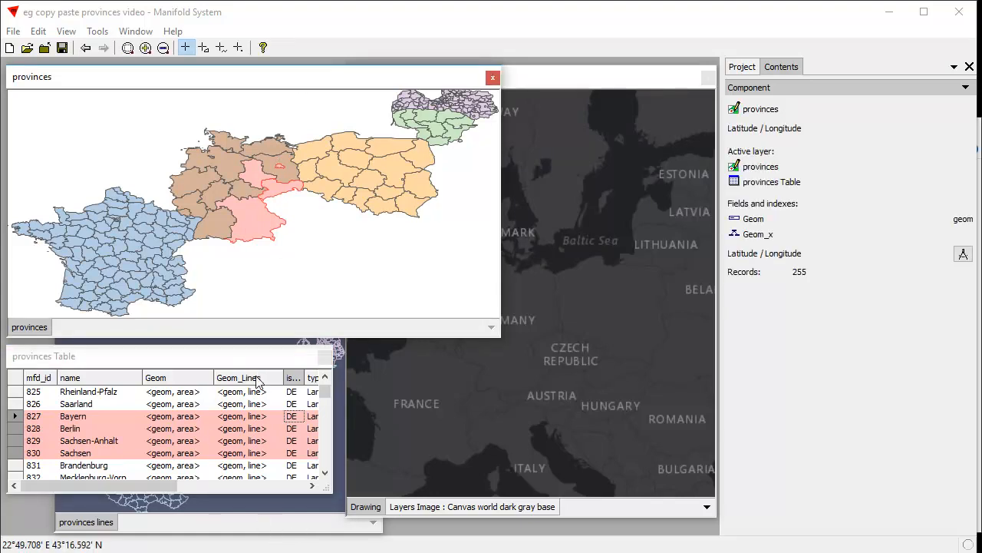
Compare how the selected provinces appear in the provinces lines drawing, the provinces Table and the provinces drawing
{"action": "left_click", "coordinate": [264, 525]}
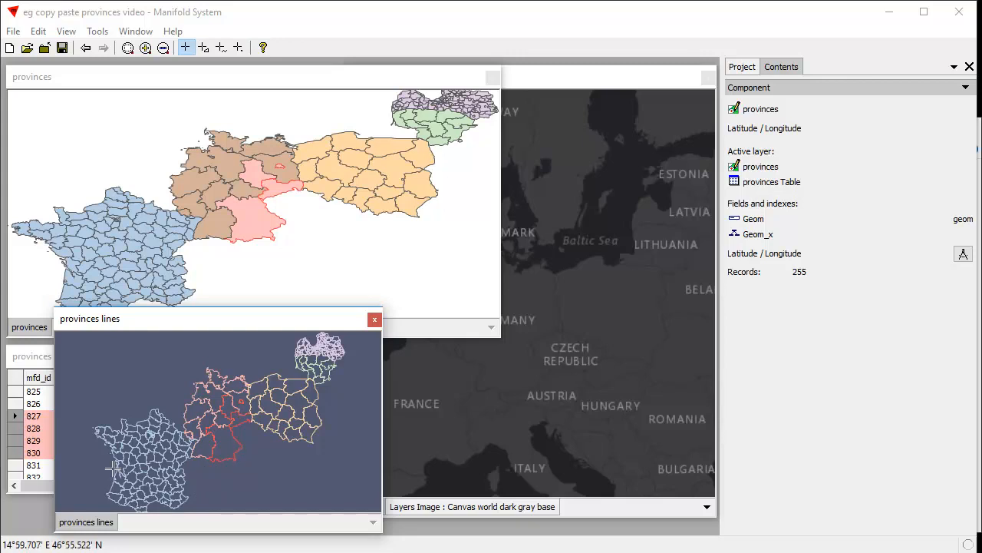
{"action": "left_click", "coordinate": [30, 359]}
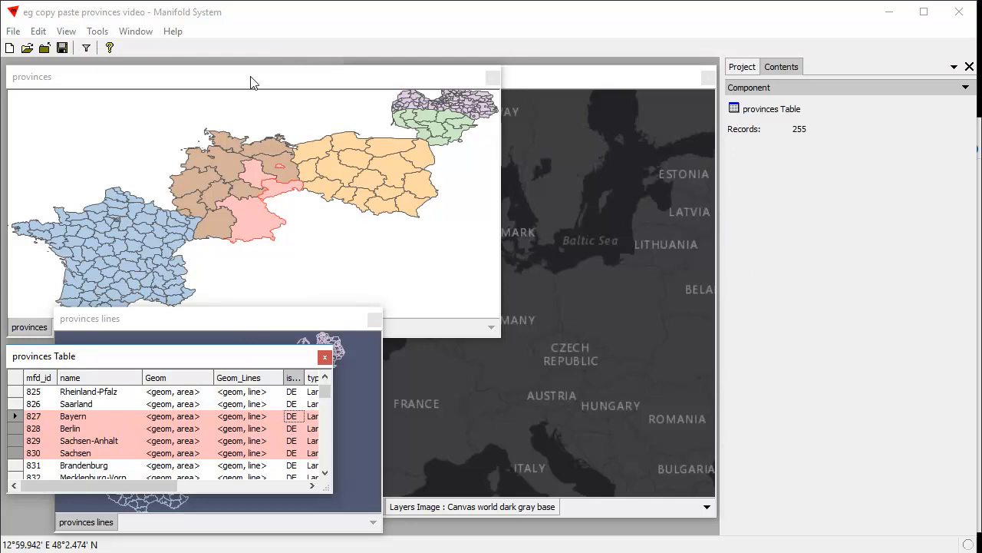
{"action": "left_click", "coordinate": [259, 324]}
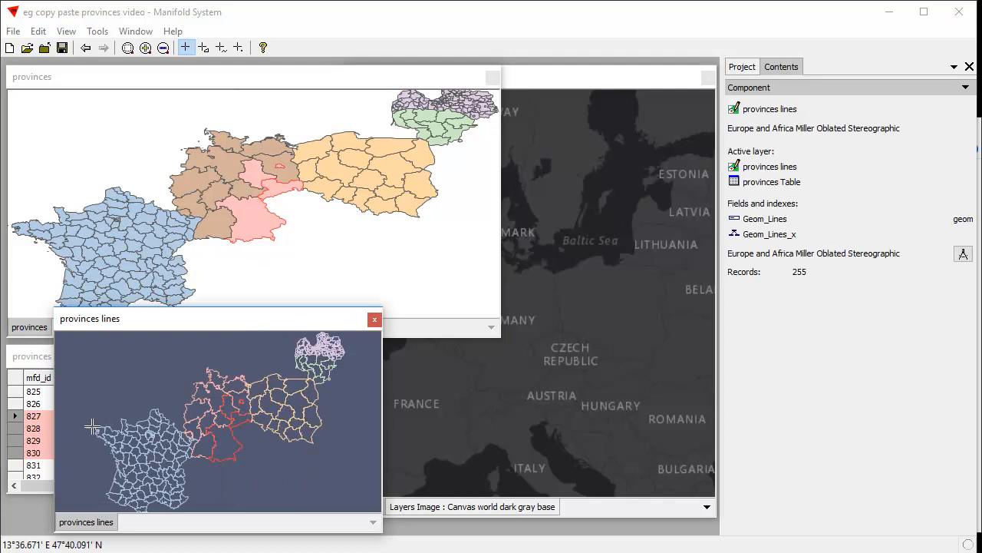
{"action": "left_click", "coordinate": [40, 357]}
{"action": "left_click", "coordinate": [295, 282]}
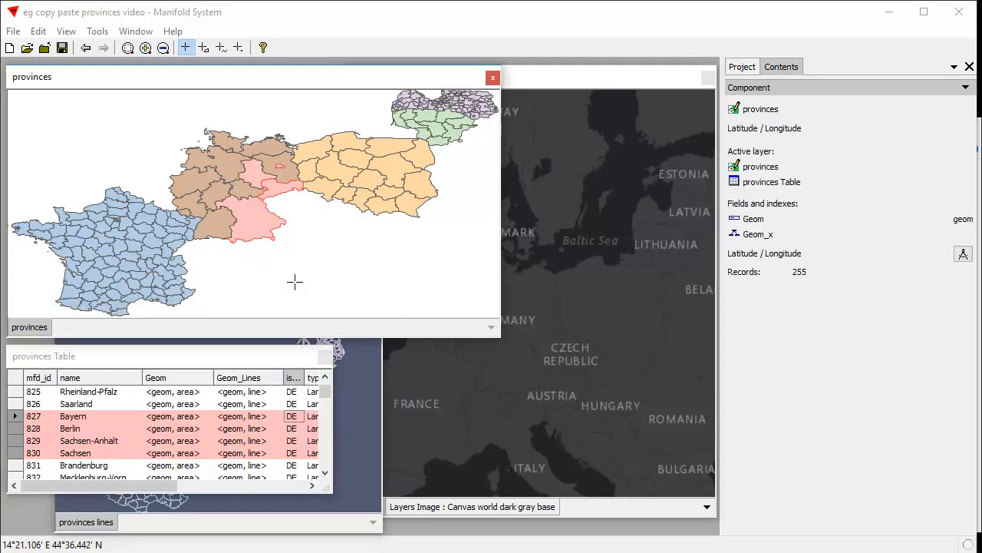
Copy Bayern plus groups of provinces in western Poland, central France and southern Lithuania from the provinces drawing into Blank Map's Drawing layer
{"action": "left_click", "coordinate": [295, 282]}
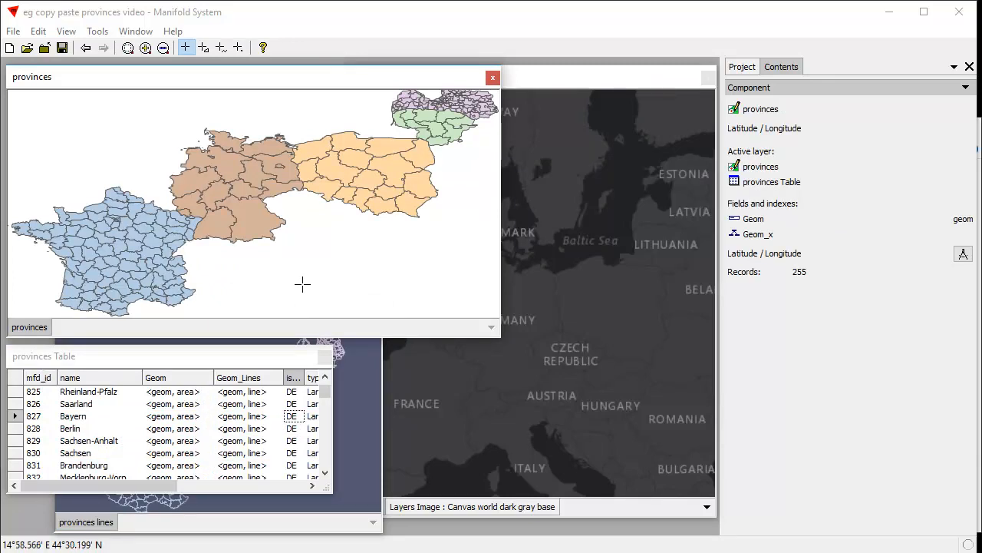
{"action": "left_click", "coordinate": [263, 222]}
{"action": "left_click_drag", "start_coordinate": [317, 156], "coordinate": [331, 168]}
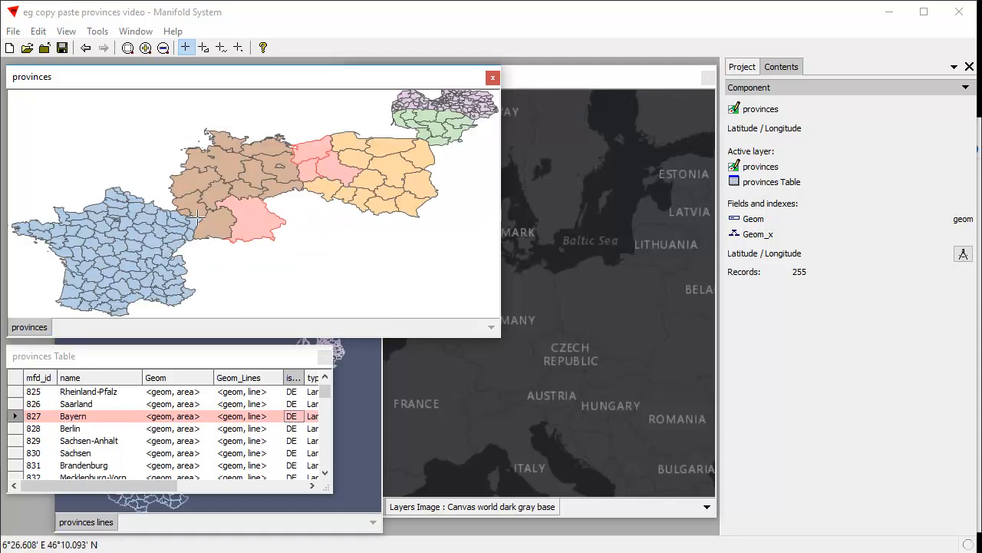
{"action": "left_click", "coordinate": [133, 240], "text": "ctrl"}
{"action": "left_click", "coordinate": [146, 255], "text": "ctrl"}
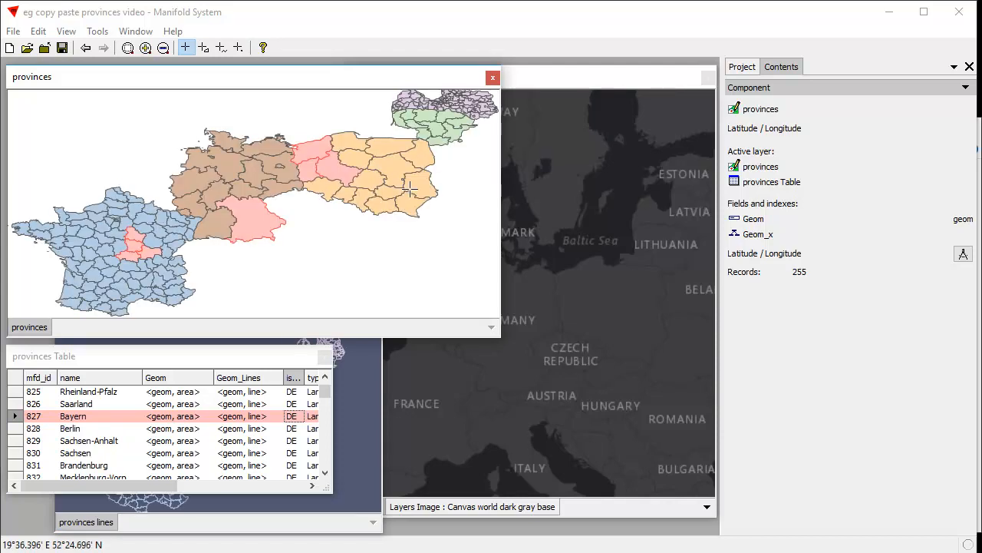
{"action": "left_click", "coordinate": [440, 129], "text": "ctrl"}
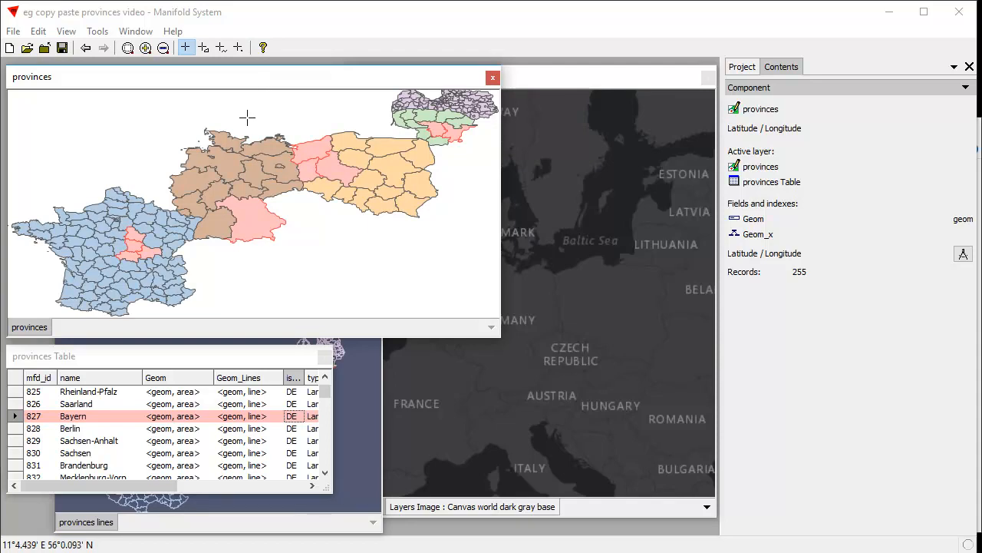
{"action": "left_click", "coordinate": [544, 82]}
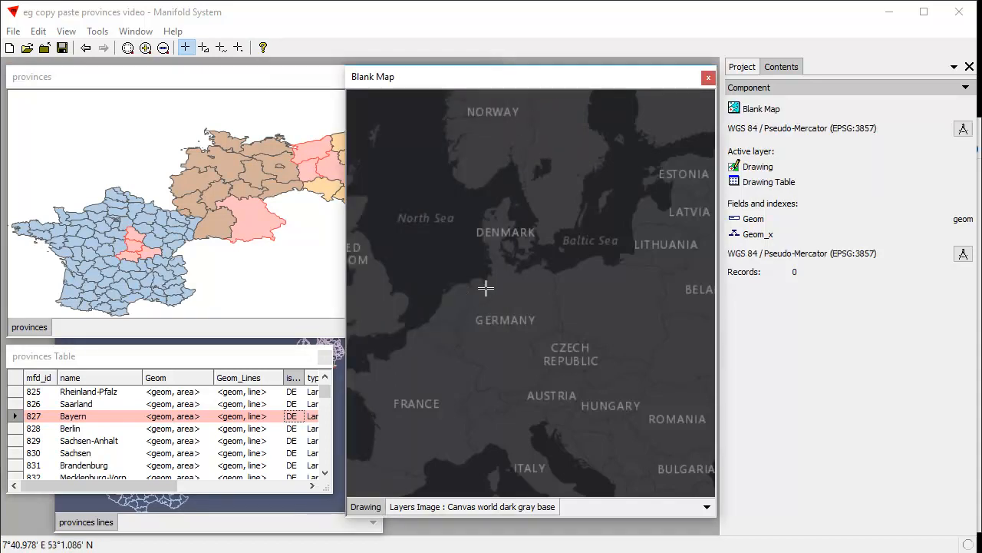
{"action": "key", "text": "ctrl+v"}
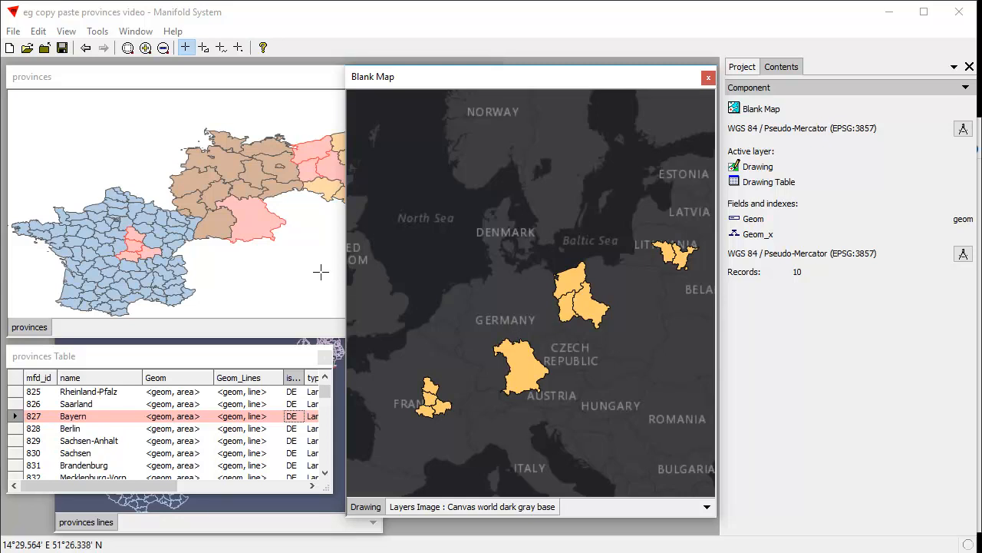
Replace the selection with northern German, southwestern French and eastern Latvian provinces, and copy them into Blank Map's Drawing layer
{"action": "left_click", "coordinate": [281, 268]}
{"action": "left_click", "coordinate": [252, 274], "text": "ctrl"}
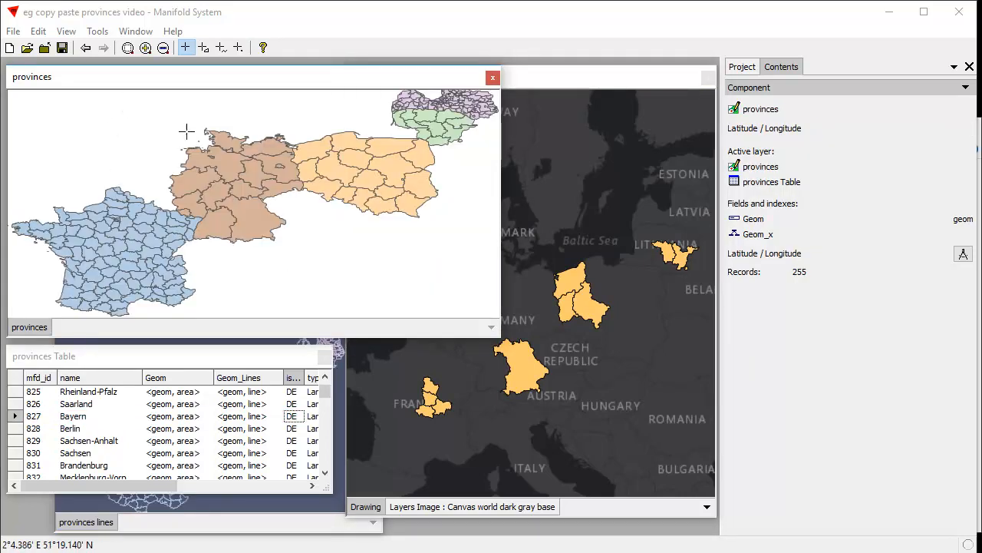
{"action": "left_click", "coordinate": [223, 150]}
{"action": "left_click", "coordinate": [81, 288], "text": "ctrl"}
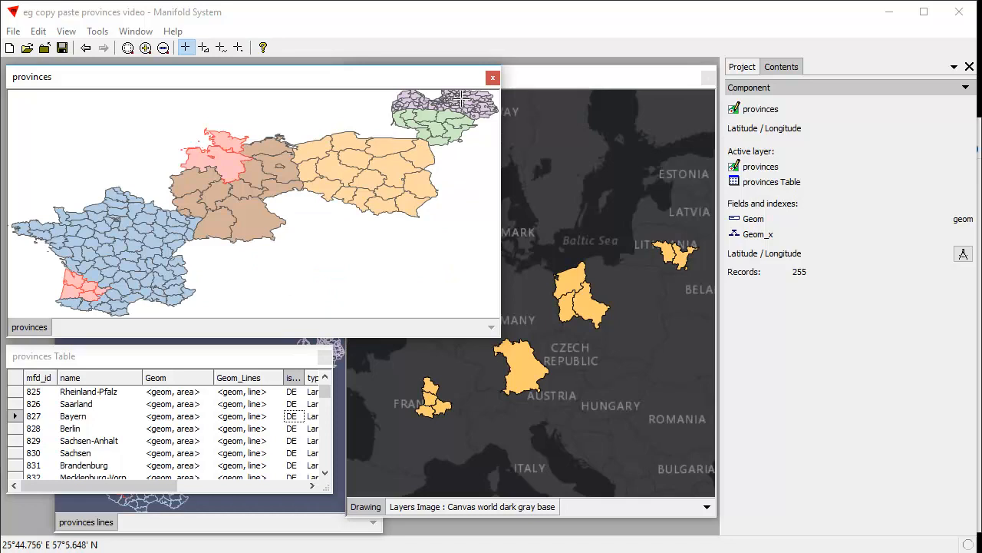
{"action": "left_click_drag", "start_coordinate": [462, 98], "coordinate": [485, 109]}
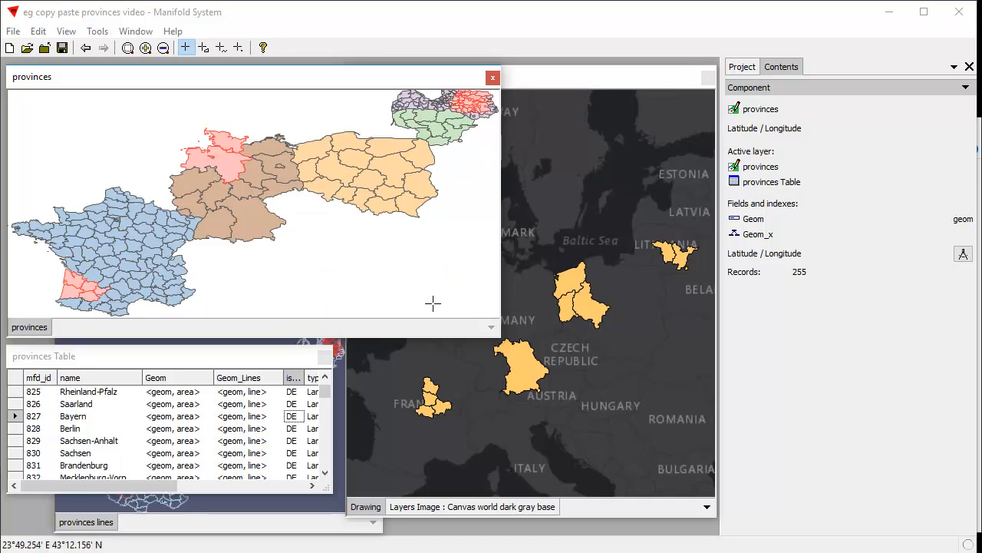
{"action": "left_click", "coordinate": [612, 77]}
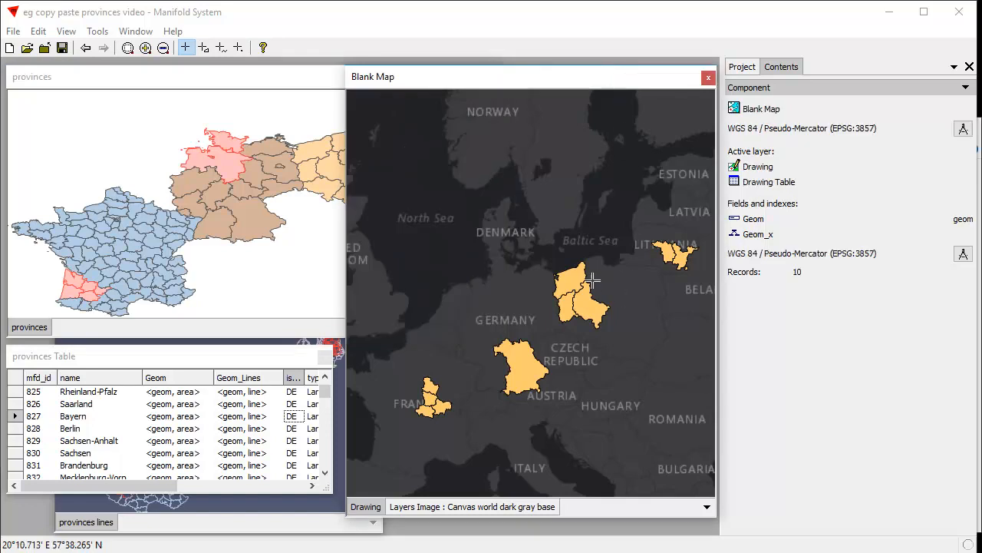
{"action": "key", "text": "ctrl+v"}
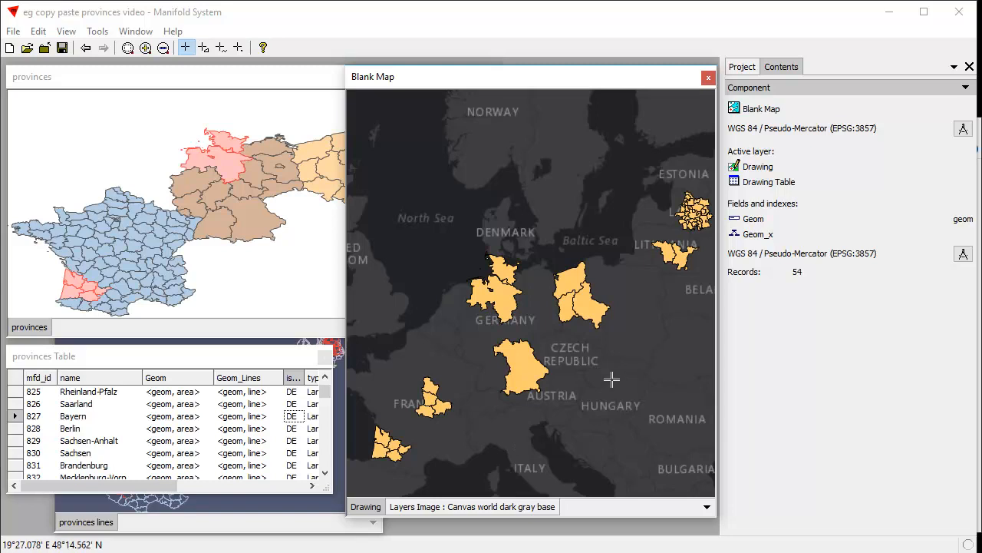
Delete all objects from Blank Map's Drawing layer and clear the selection in the provinces drawing
{"action": "key", "text": "ctrl+a"}
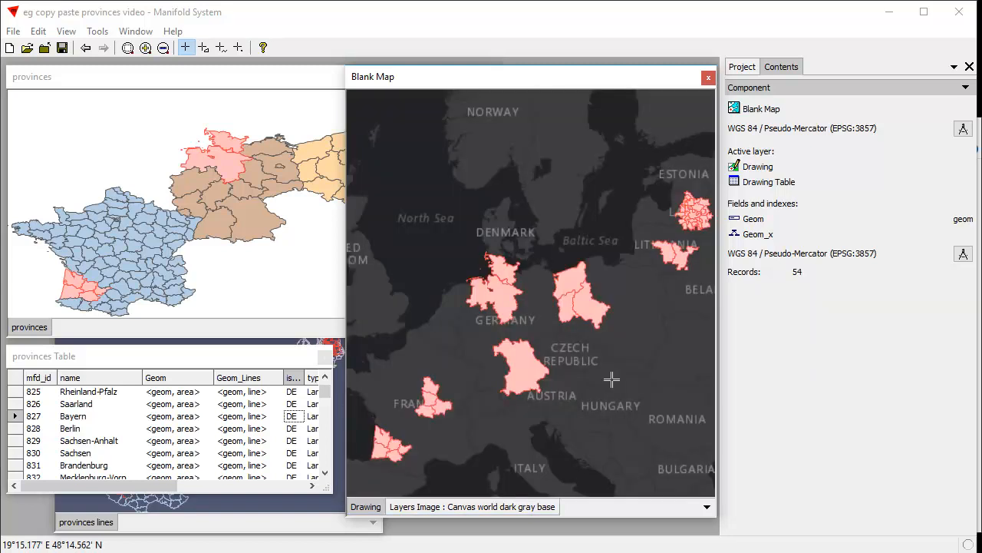
{"action": "key", "text": "Delete"}
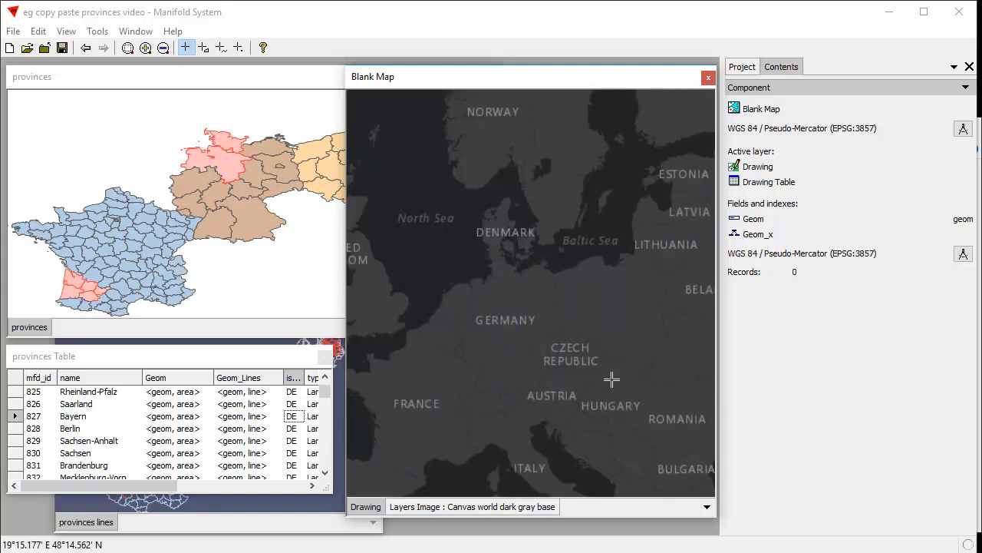
{"action": "left_click", "coordinate": [225, 83]}
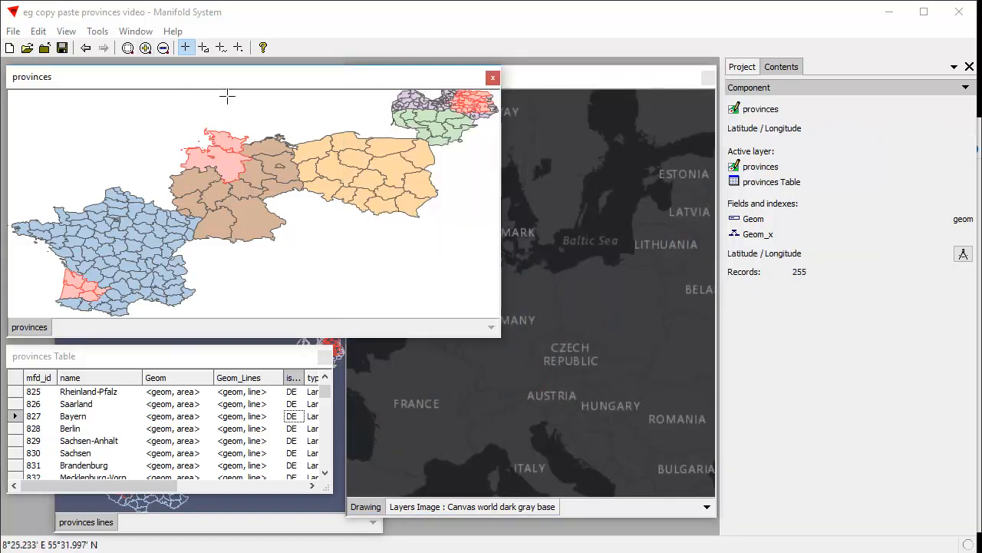
{"action": "left_click", "coordinate": [294, 273], "text": "ctrl"}
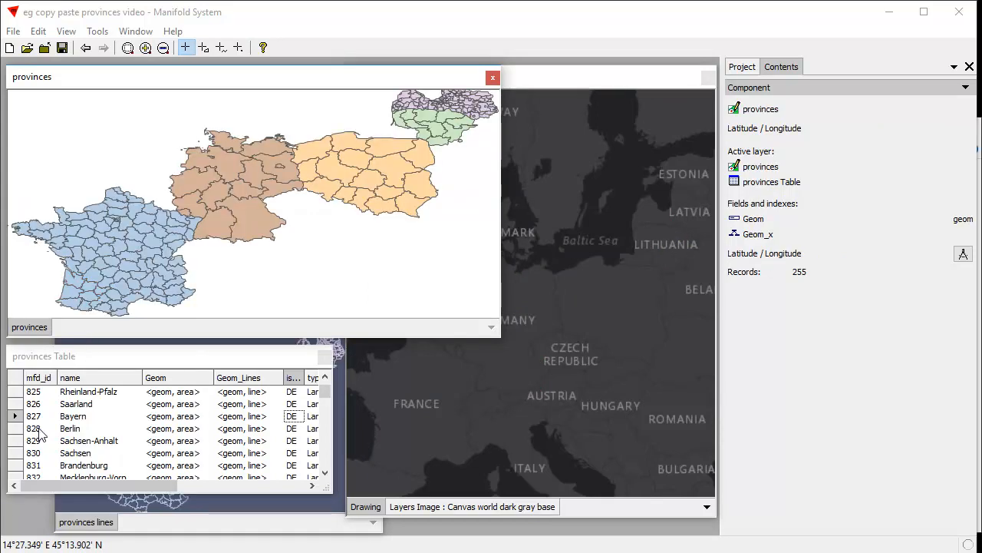
Copy the Saarland, Bayern, Berlin and Sachsen-Anhalt records from the provinces Table and paste them into Blank Map's Drawing layer
{"action": "left_click_drag", "start_coordinate": [16, 405], "coordinate": [19, 442]}
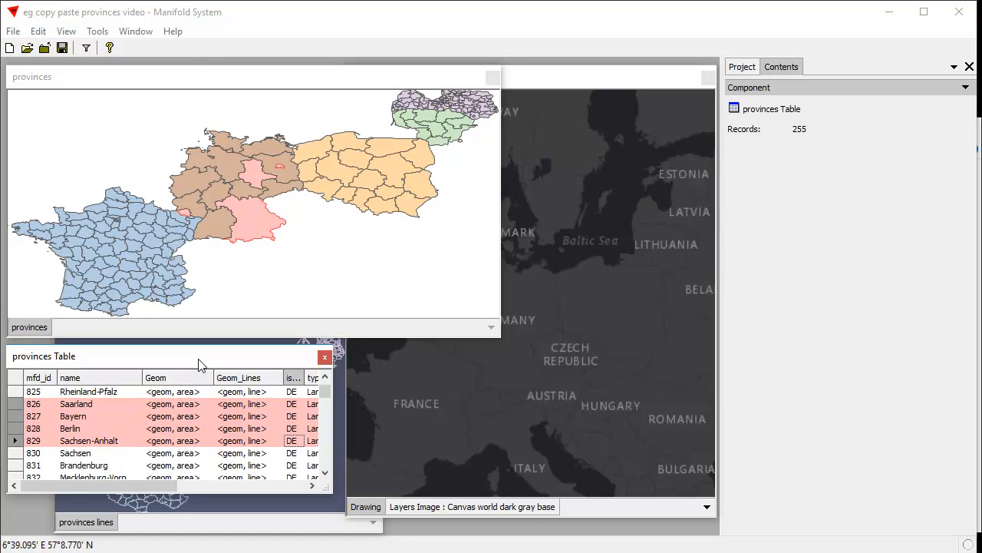
{"action": "left_click", "coordinate": [564, 76]}
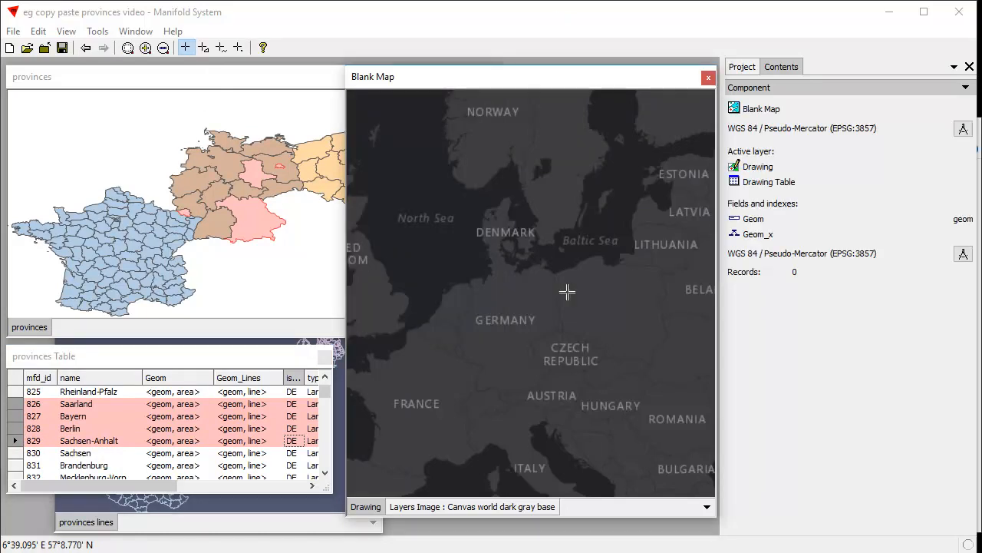
{"action": "key", "text": "ctrl+v"}
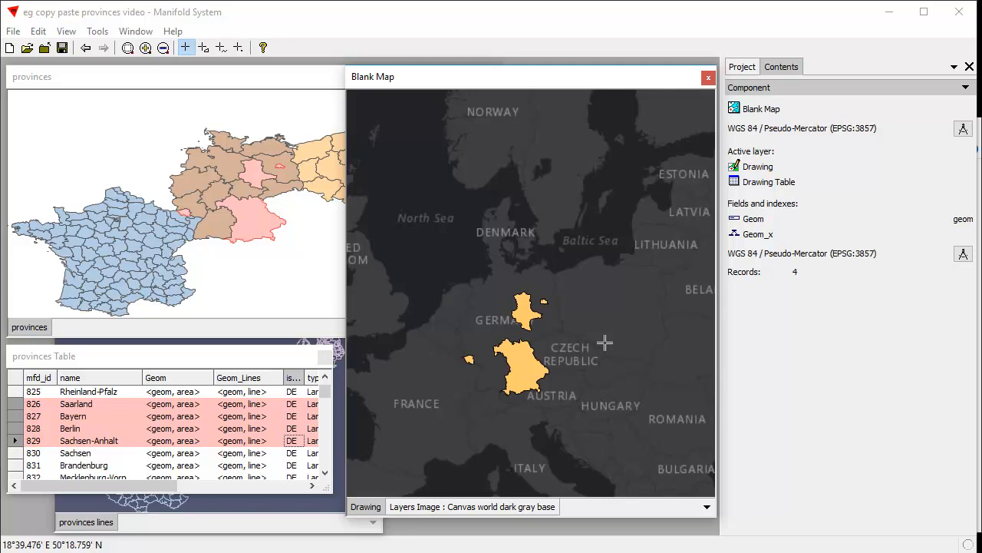
Remove the pasted German provinces from Blank Map and deselect all records in the provinces Table
{"action": "key", "text": "ctrl+a"}
{"action": "key", "text": "Delete"}
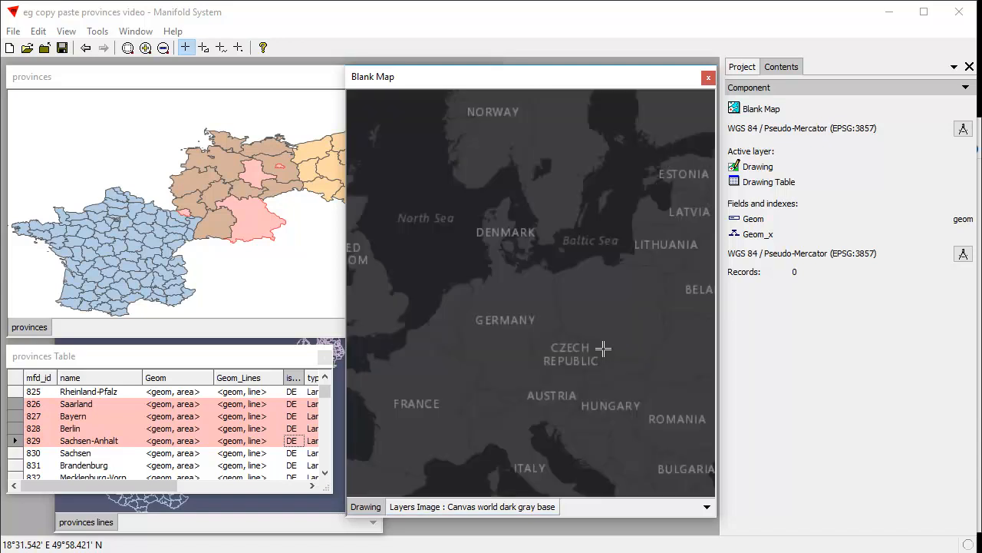
{"action": "left_click", "coordinate": [143, 357]}
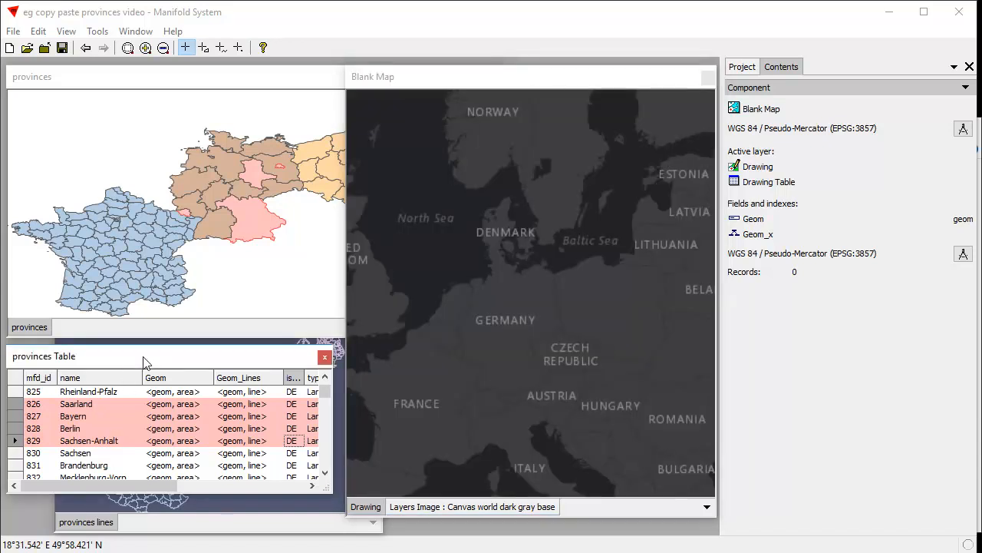
{"action": "key", "text": "ctrl+shift+a"}
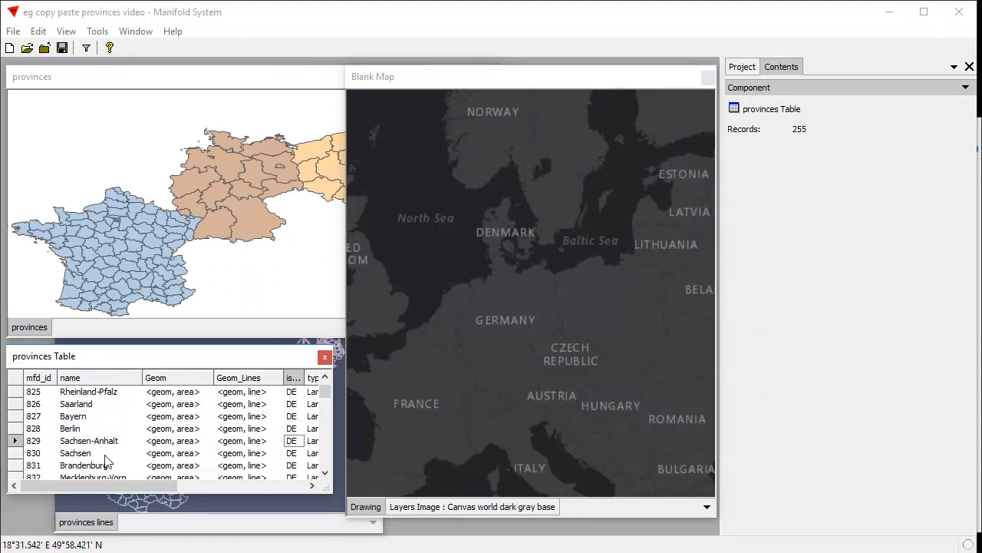
Select the six consecutive records from Saarland through Brandenburg in the provinces Table and copy them
{"action": "left_click", "coordinate": [20, 403]}
{"action": "left_click", "coordinate": [20, 418], "text": "shift"}
{"action": "left_click", "coordinate": [19, 429], "text": "shift"}
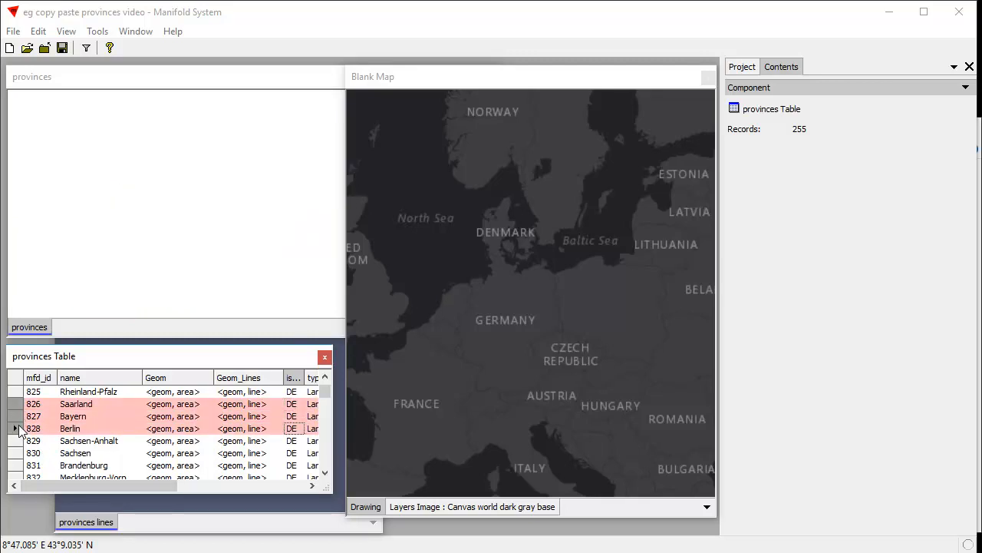
{"action": "left_click", "coordinate": [17, 440], "text": "shift"}
{"action": "left_click", "coordinate": [17, 453], "text": "shift"}
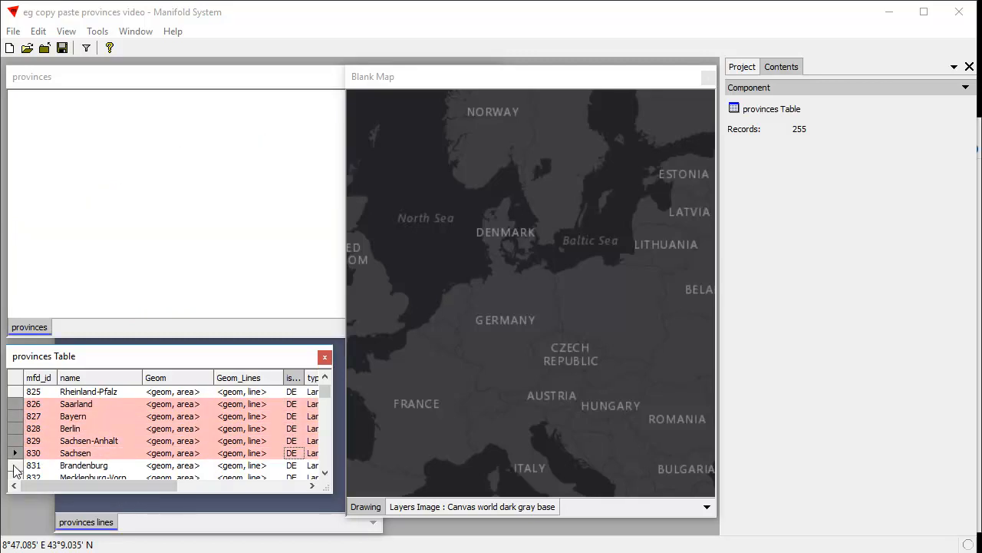
{"action": "left_click", "coordinate": [15, 465], "text": "shift"}
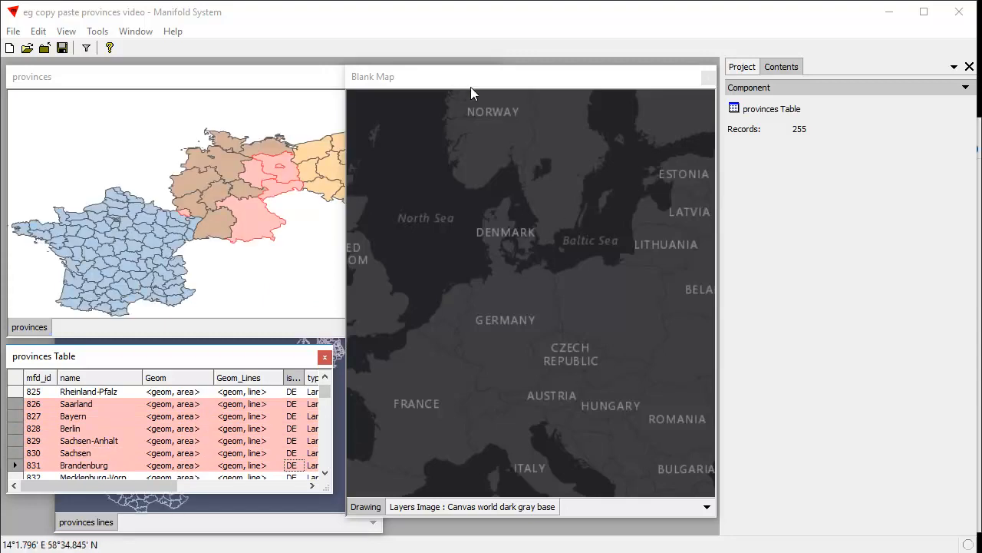
Paste the copied German records into Blank Map's Drawing layer, using Geom_Lines as the source for the Geom field
{"action": "left_click", "coordinate": [491, 82]}
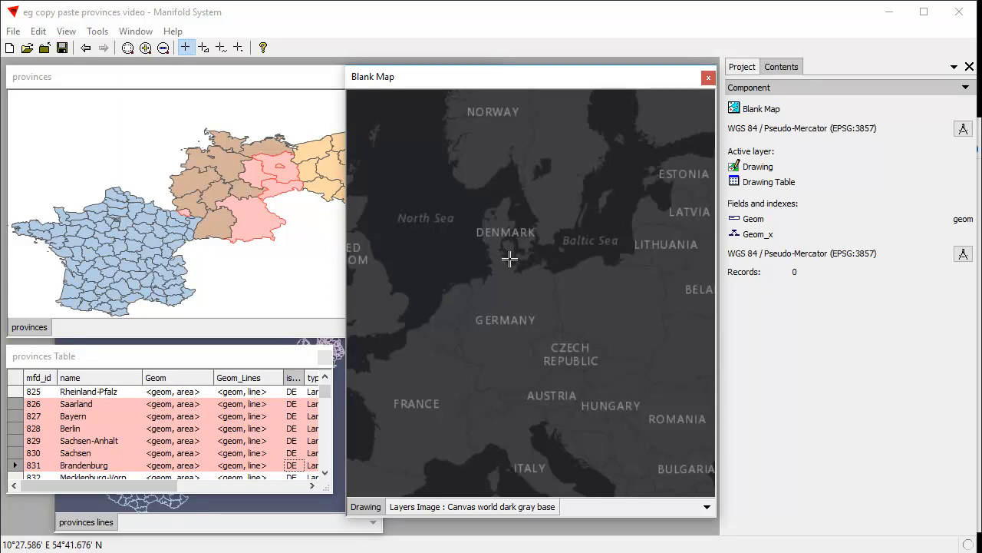
{"action": "key", "text": "ctrl+v"}
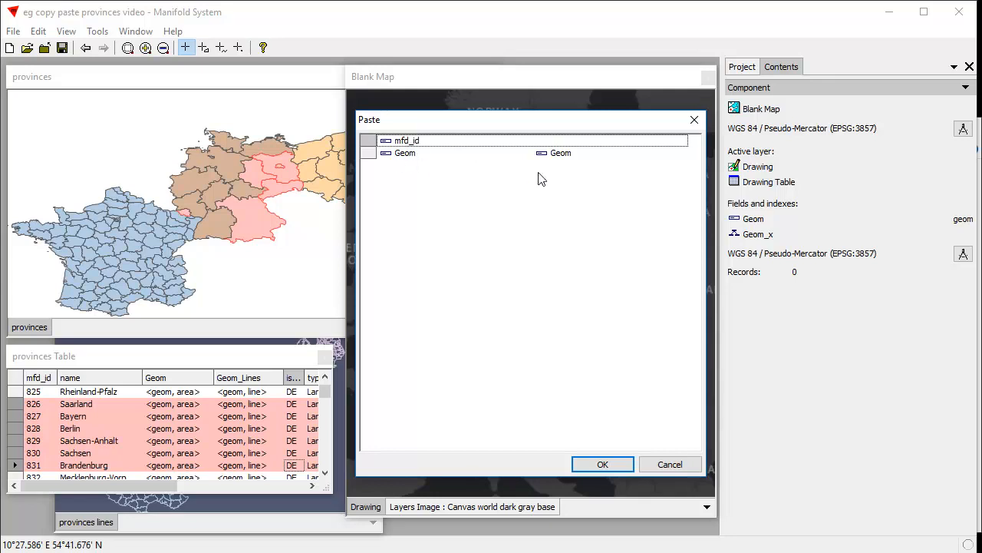
{"action": "left_click", "coordinate": [574, 156]}
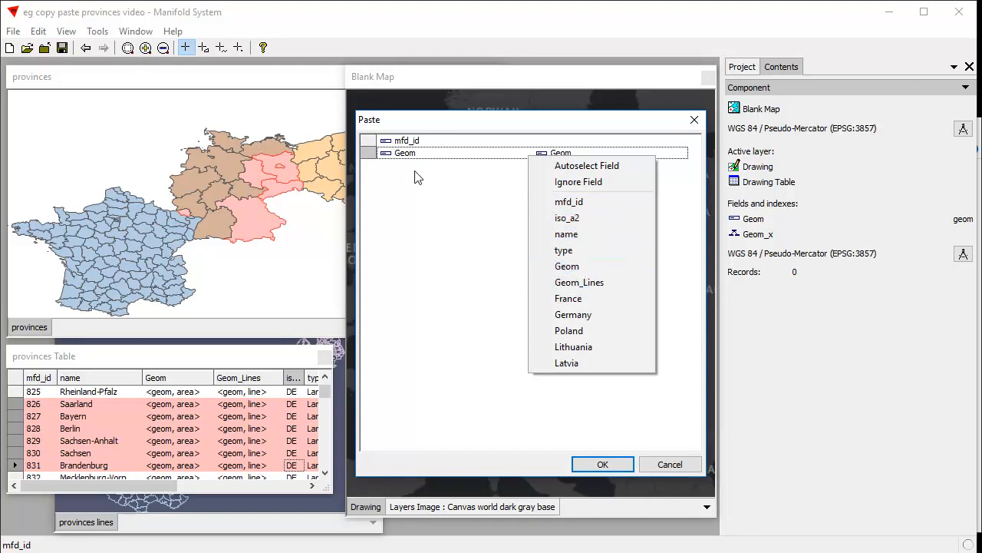
{"action": "left_click", "coordinate": [600, 283]}
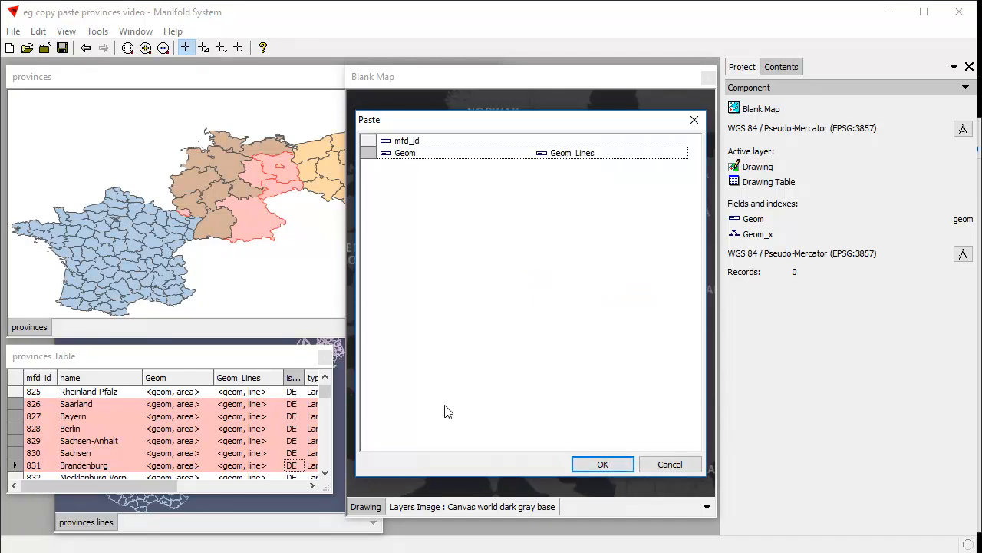
{"action": "left_click", "coordinate": [599, 464]}
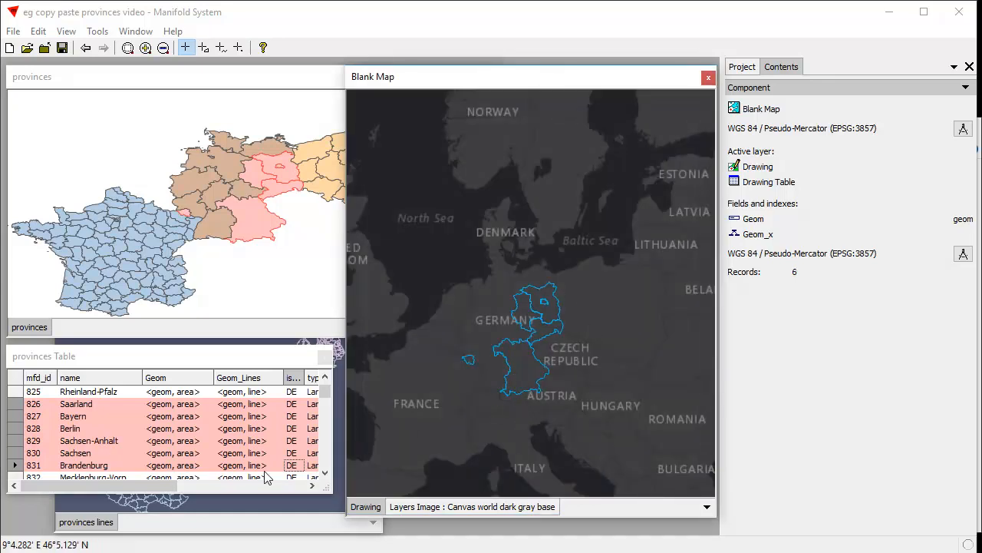
Check the provinces lines drawing's projection, then replace the selection in the provinces drawing with a block of provinces in central and southwestern France
{"action": "left_click", "coordinate": [167, 358]}
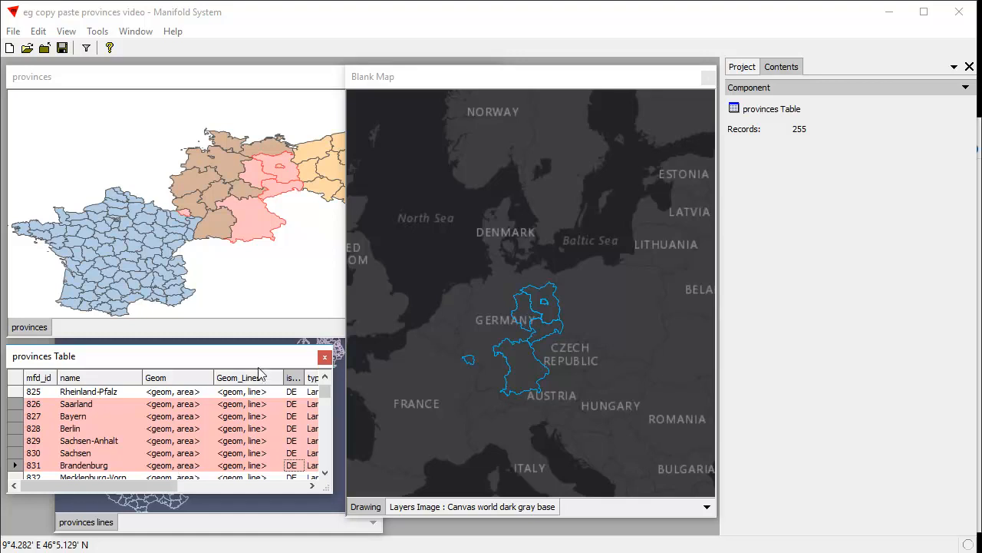
{"action": "left_click", "coordinate": [242, 526]}
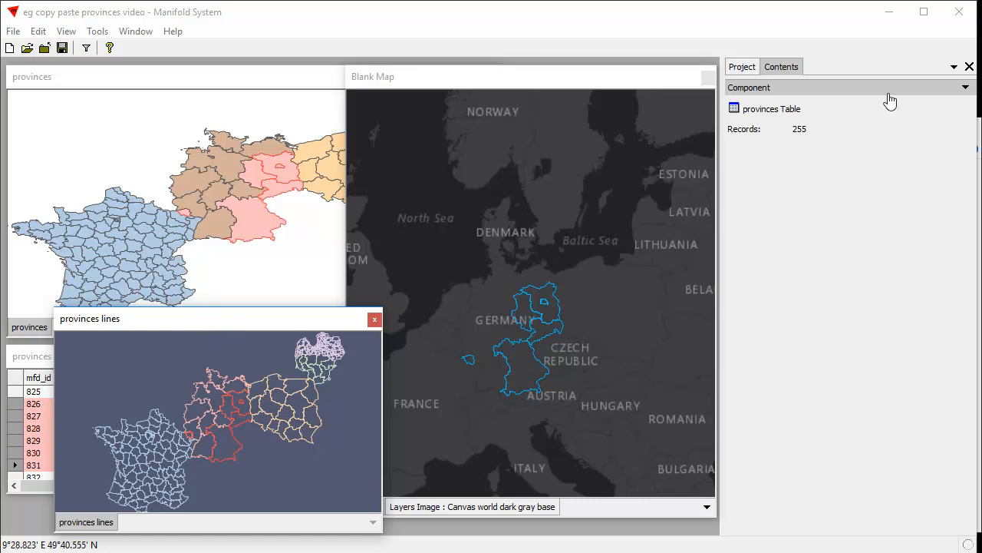
{"action": "left_click", "coordinate": [225, 328]}
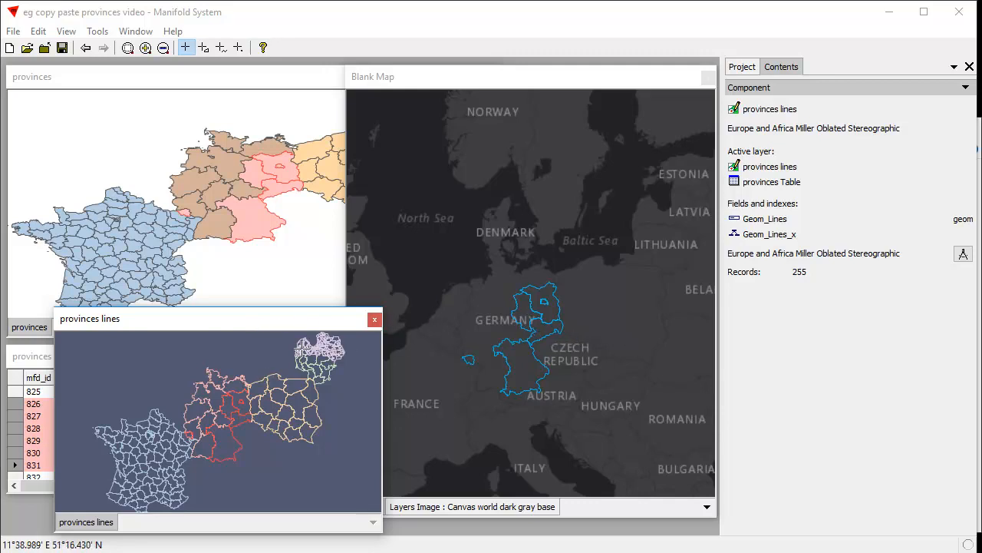
{"action": "left_click", "coordinate": [167, 81]}
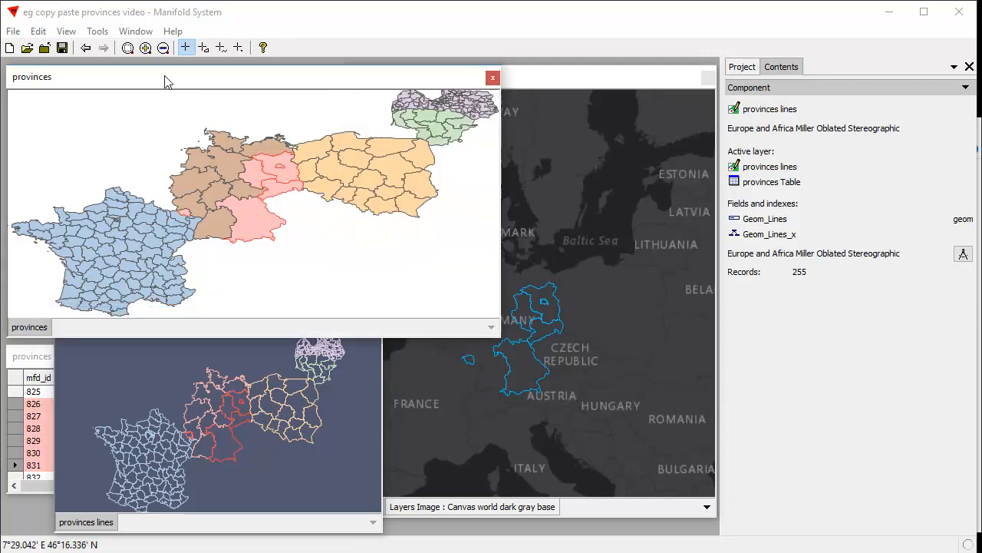
{"action": "key", "text": "ctrl+shift+a"}
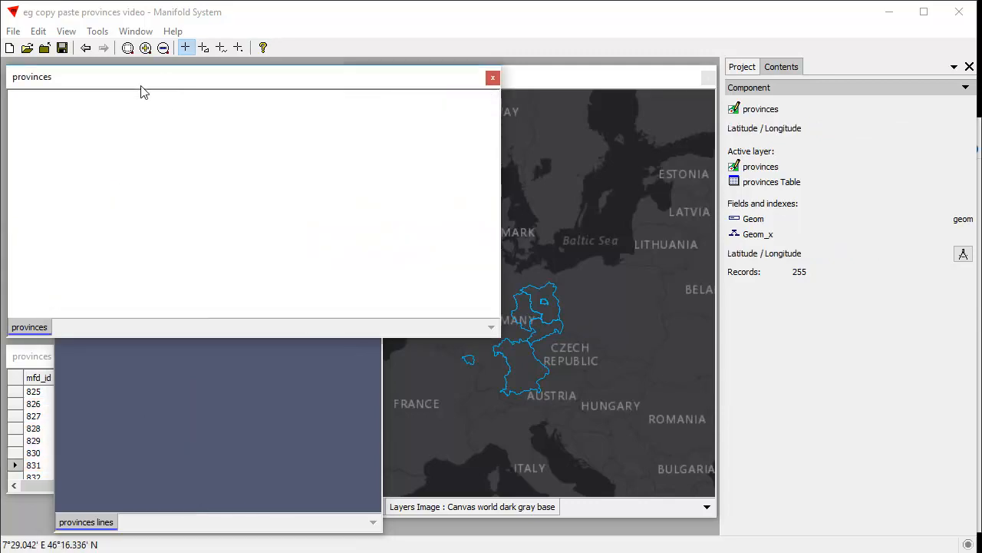
{"action": "left_click_drag", "start_coordinate": [77, 238], "coordinate": [130, 284]}
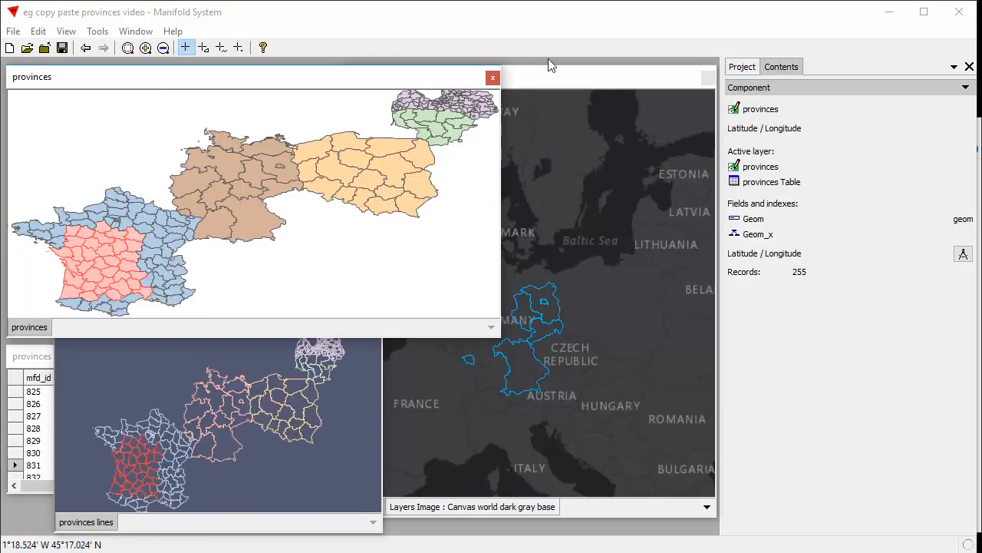
Copy the selected French provinces and paste them into Blank Map's Drawing layer, using Geom as the source for the Geom field
{"action": "left_click", "coordinate": [573, 81]}
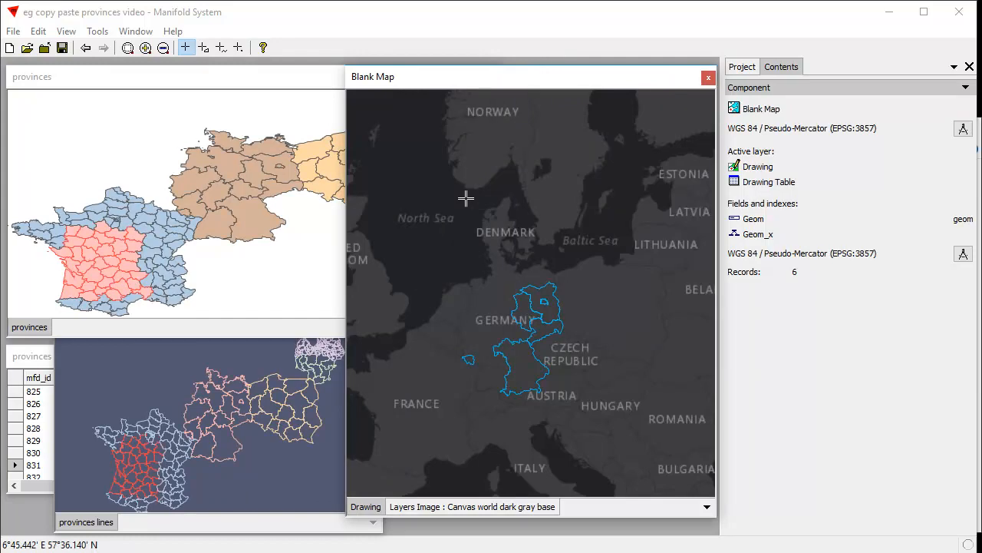
{"action": "left_click", "coordinate": [217, 76]}
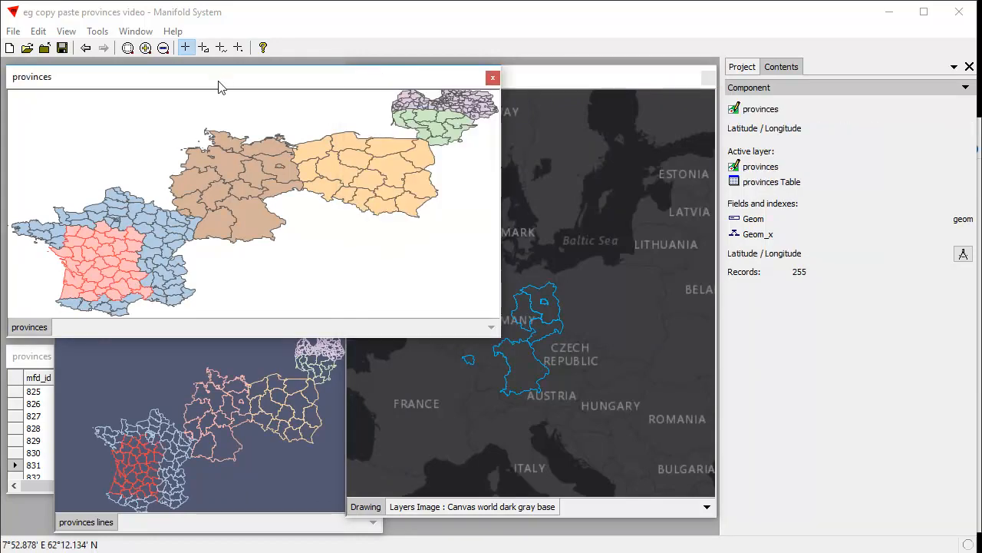
{"action": "left_click", "coordinate": [566, 76]}
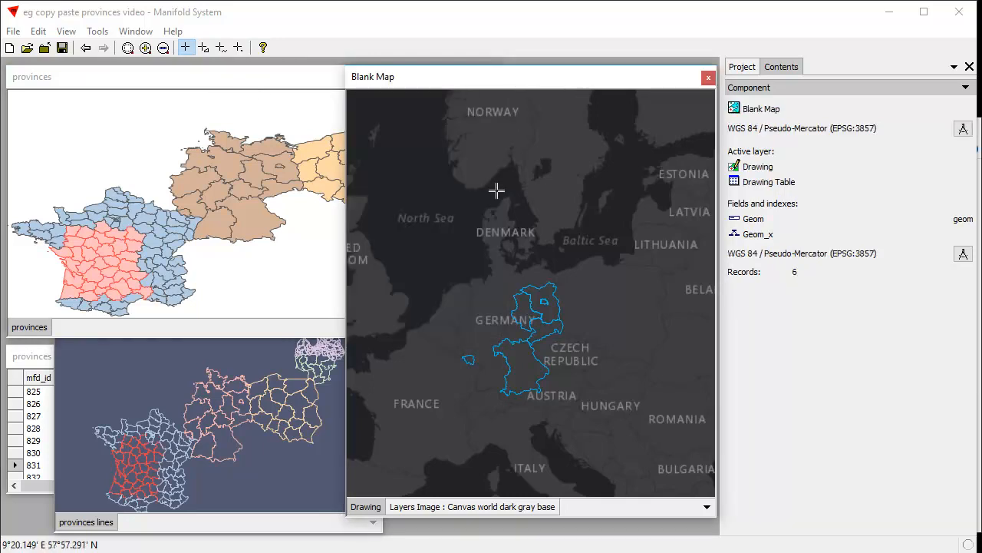
{"action": "key", "text": "ctrl+v"}
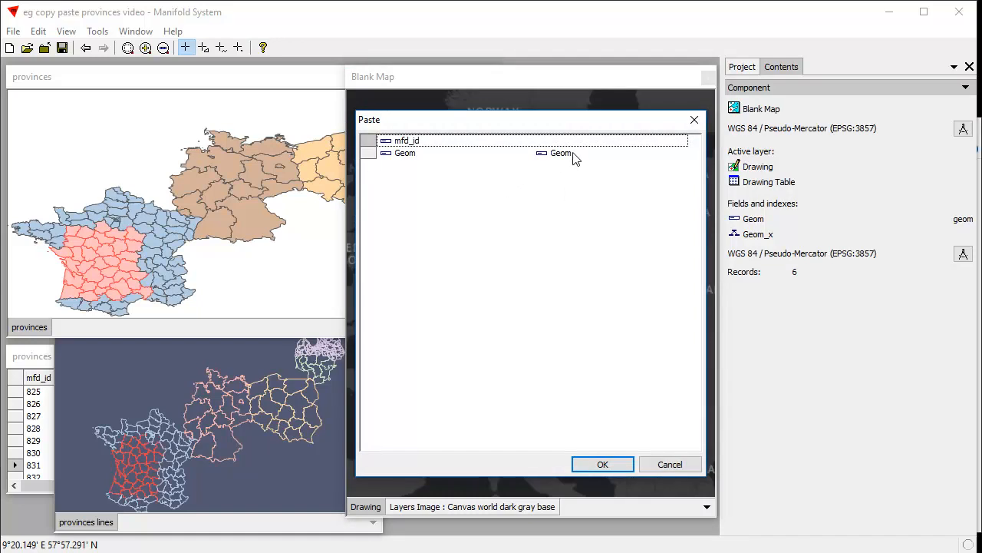
{"action": "left_click", "coordinate": [575, 158]}
{"action": "left_click", "coordinate": [576, 158]}
{"action": "left_click", "coordinate": [567, 266]}
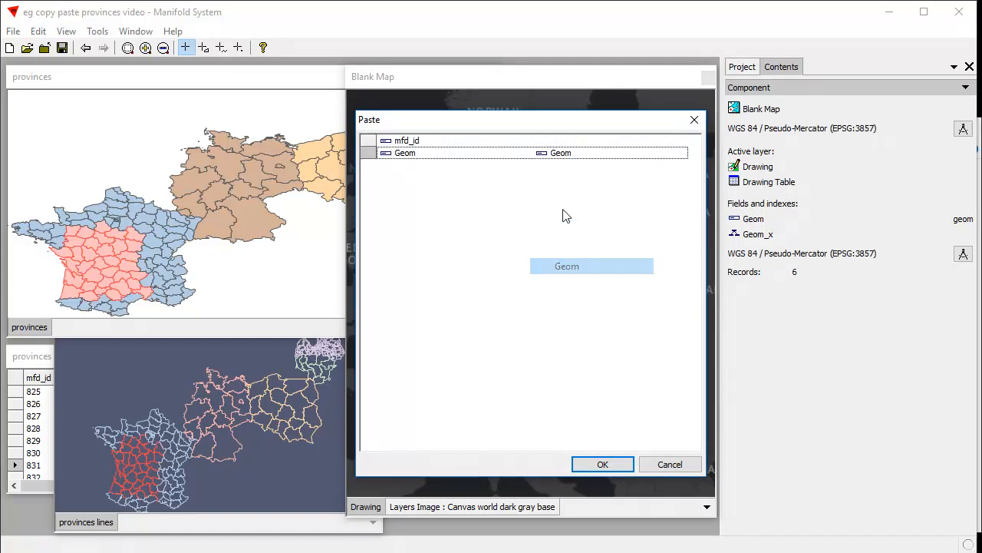
{"action": "left_click", "coordinate": [607, 463]}
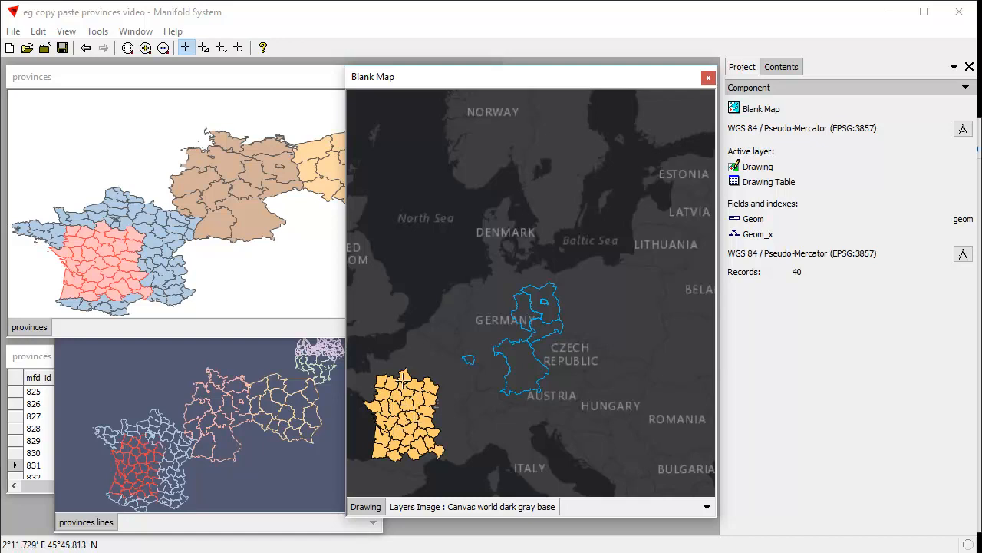
Open the Drawing Table, shrink its window and place it beside Blank Map above the provinces Table
{"action": "left_click", "coordinate": [36, 359]}
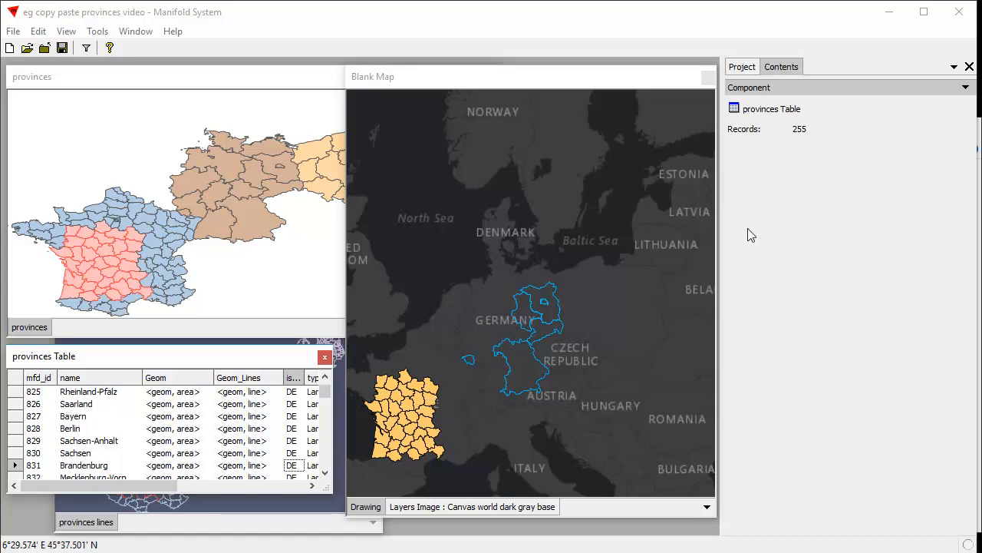
{"action": "left_click", "coordinate": [747, 70]}
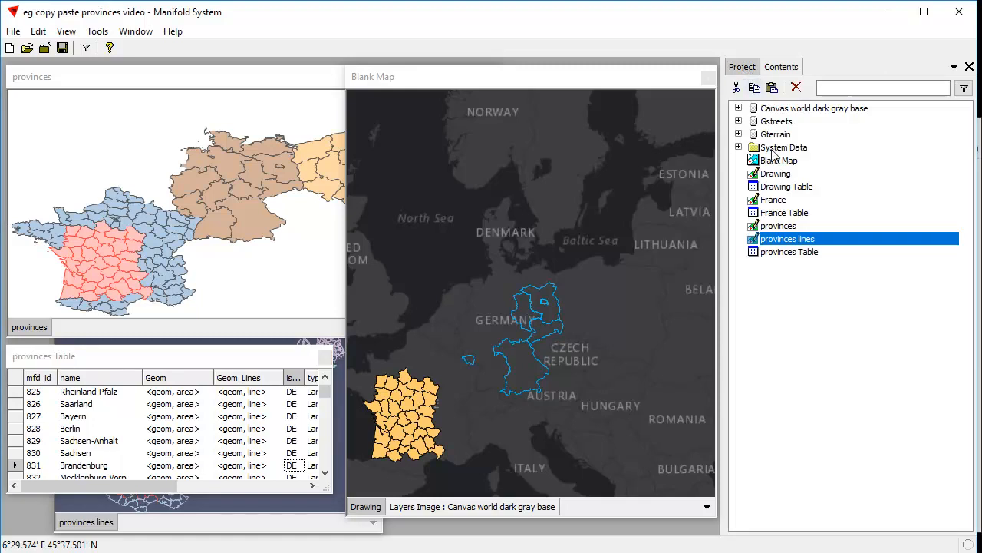
{"action": "double_click", "coordinate": [781, 189]}
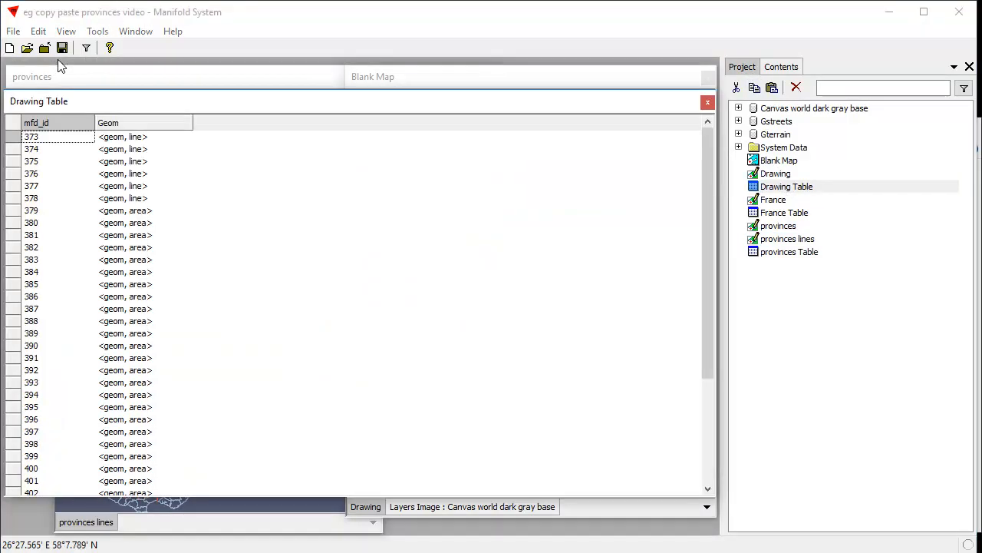
{"action": "mouse_move", "coordinate": [712, 495]}
{"action": "left_mouse_down"}
{"action": "mouse_move", "coordinate": [384, 340]}
{"action": "mouse_move", "coordinate": [333, 299]}
{"action": "left_mouse_up"}
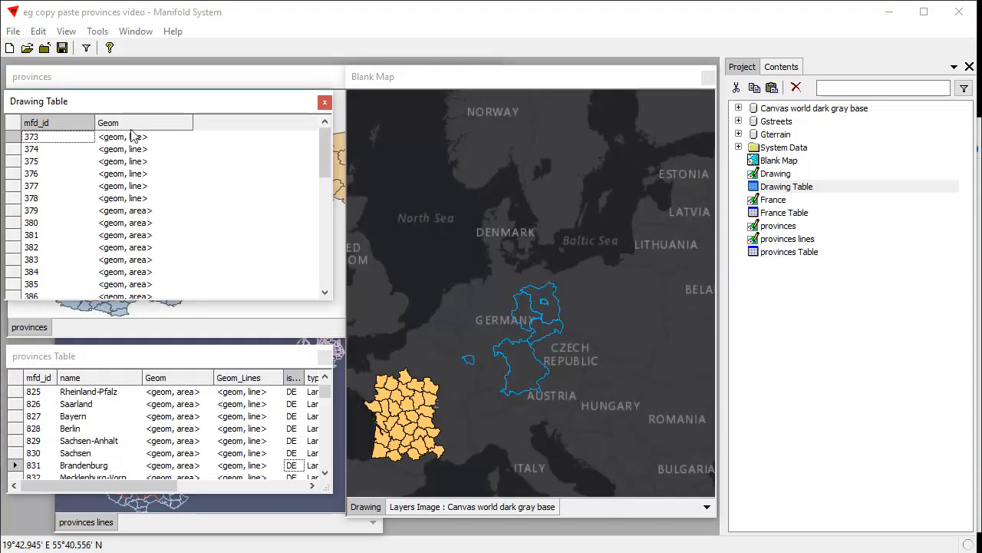
{"action": "left_click_drag", "start_coordinate": [174, 106], "coordinate": [224, 144]}
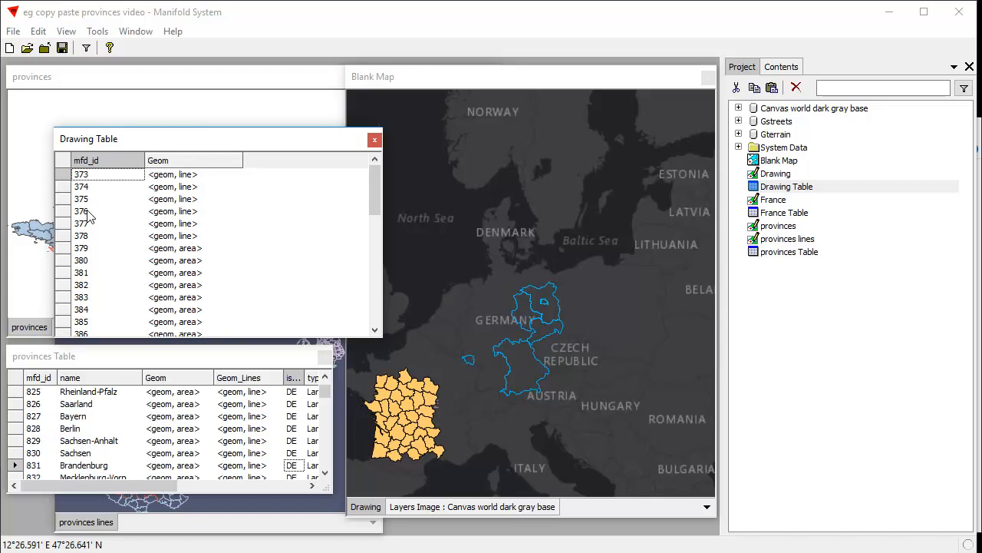
Select line records 374 to 376 and area records 383 to 385 in the Drawing Table
{"action": "left_click", "coordinate": [65, 188]}
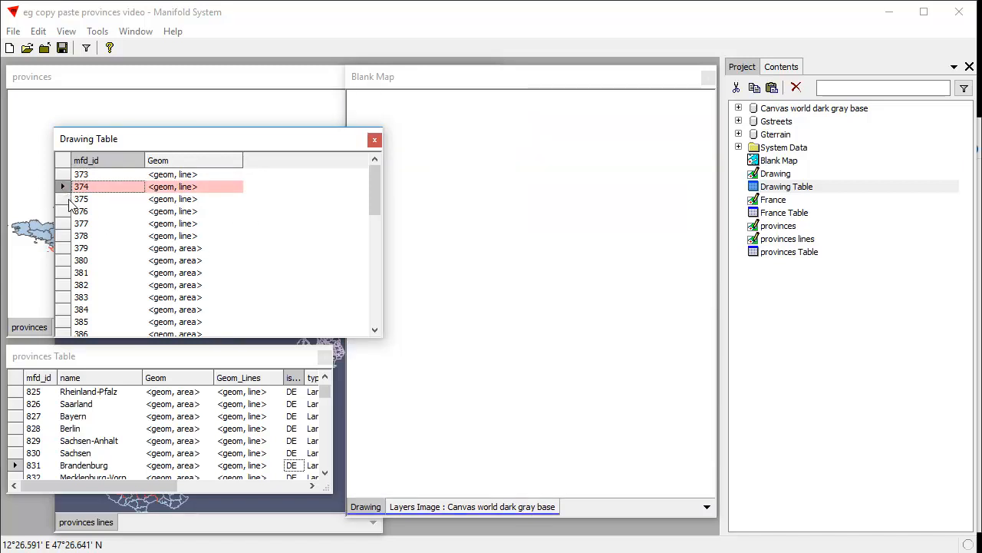
{"action": "left_click", "coordinate": [69, 200], "text": "ctrl"}
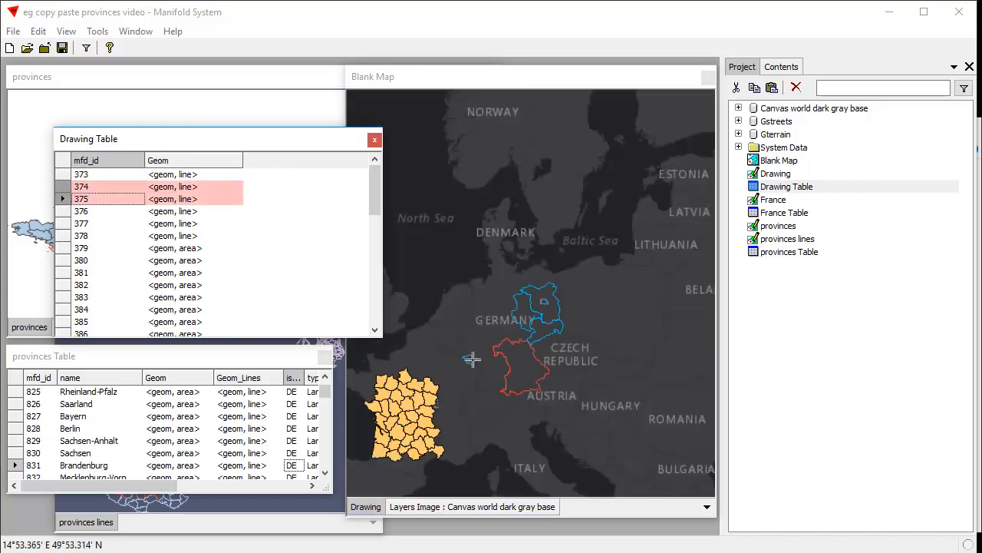
{"action": "left_click", "coordinate": [68, 212], "text": "ctrl"}
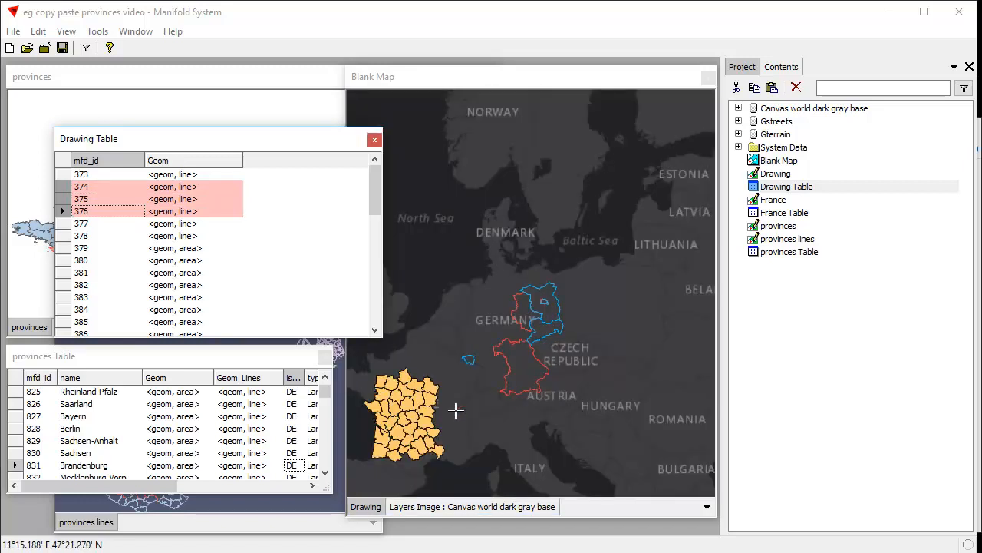
{"action": "left_click", "coordinate": [61, 297], "text": "ctrl"}
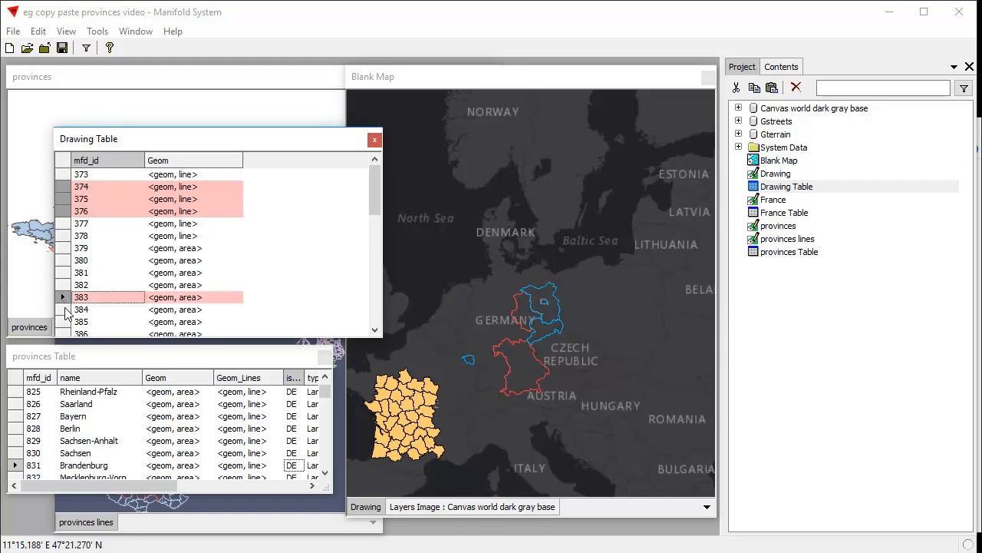
{"action": "left_click", "coordinate": [62, 321], "text": "ctrl+shift"}
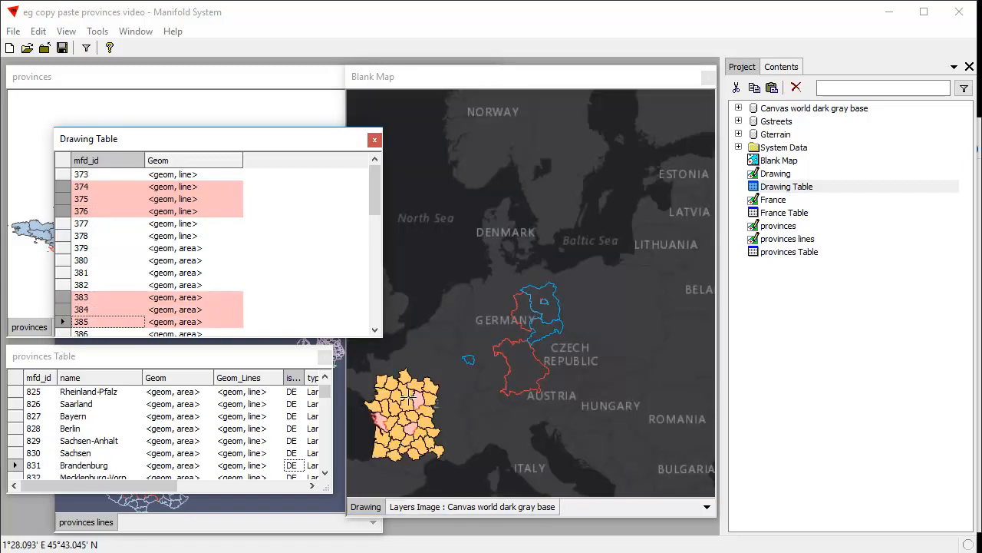
{"action": "mouse_move", "coordinate": [380, 191]}
{"action": "left_mouse_down"}
{"action": "mouse_move", "coordinate": [380, 307]}
{"action": "mouse_move", "coordinate": [360, 184]}
{"action": "left_mouse_up"}
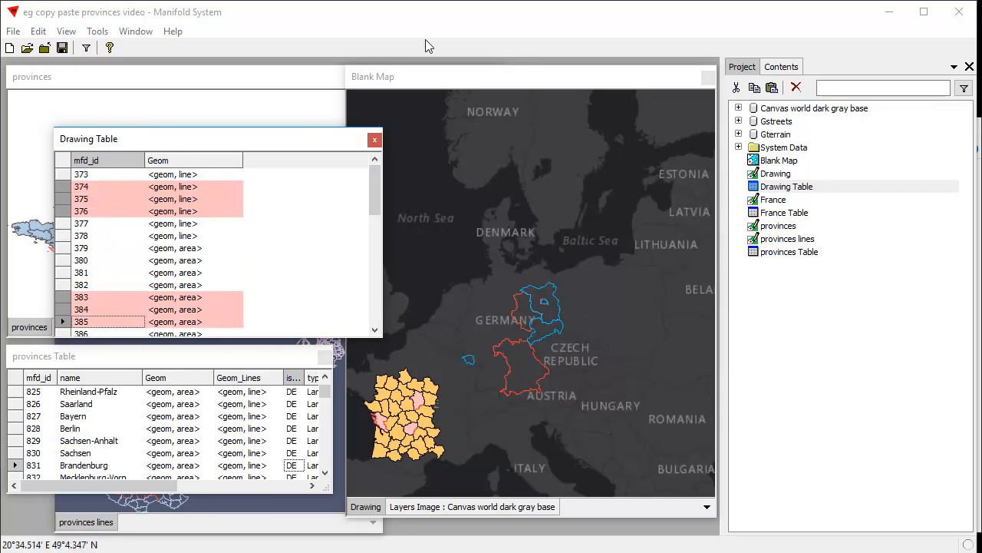
Delete all objects from Blank Map's Drawing layer, and close the Drawing Table
{"action": "left_click", "coordinate": [502, 79]}
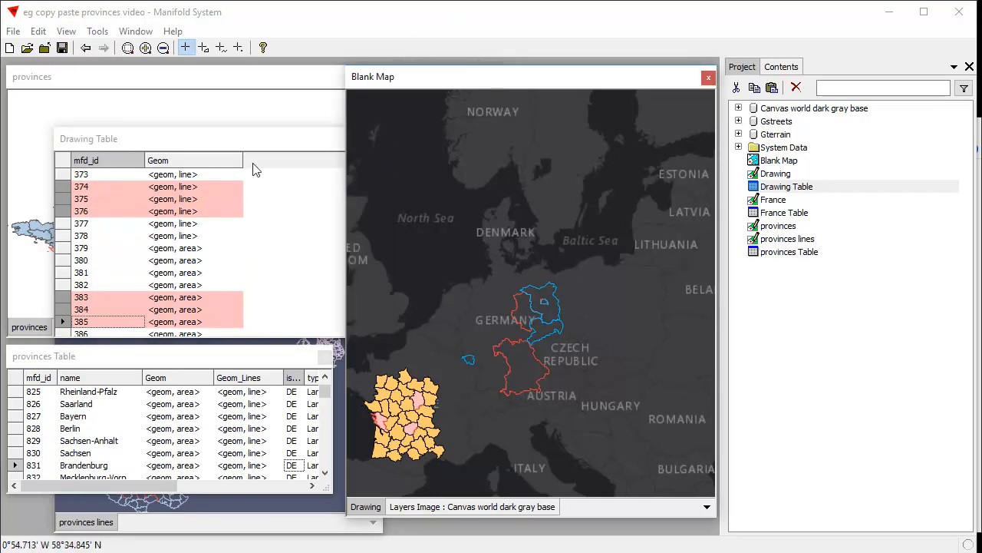
{"action": "left_click", "coordinate": [292, 147]}
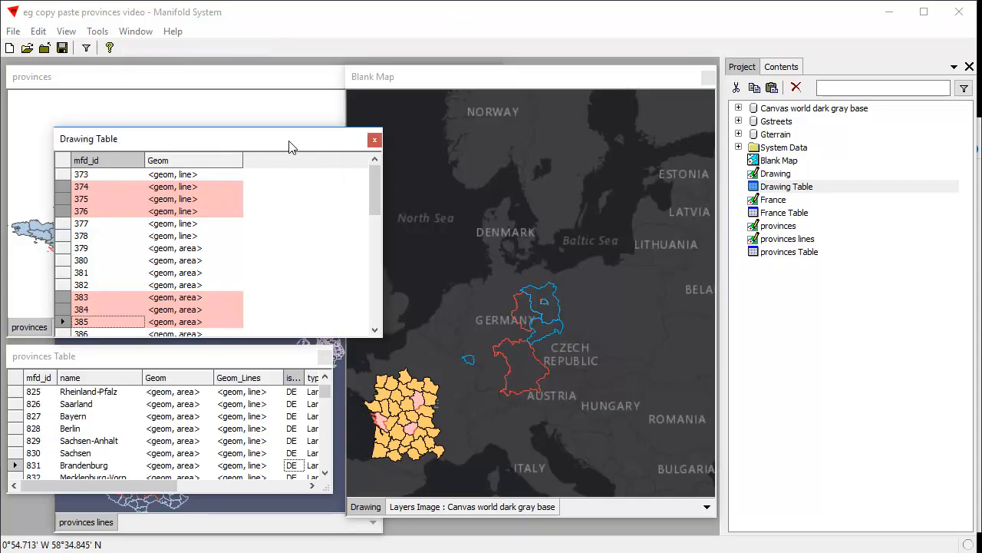
{"action": "left_click", "coordinate": [471, 288]}
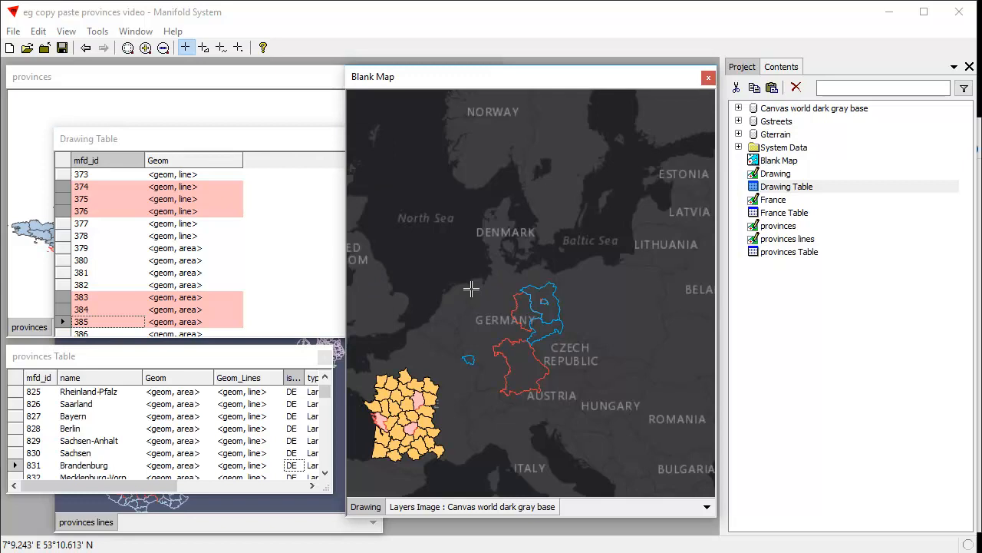
{"action": "key", "text": "ctrl+a"}
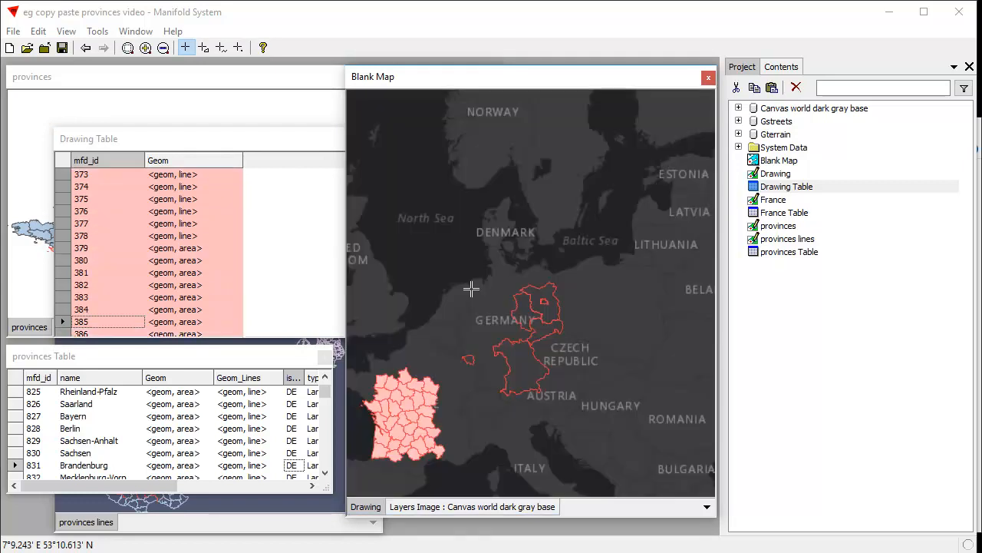
{"action": "key", "text": "Delete"}
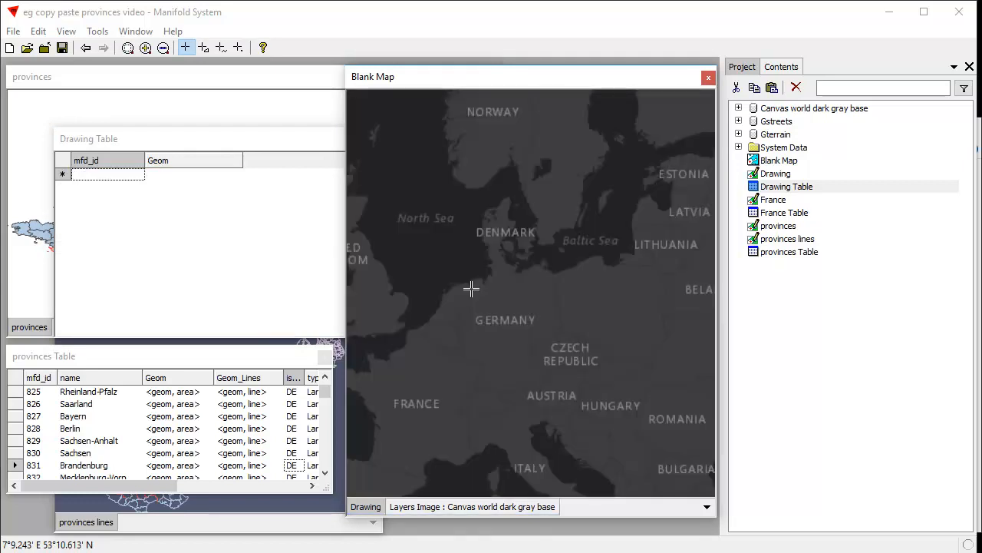
{"action": "left_click", "coordinate": [279, 150]}
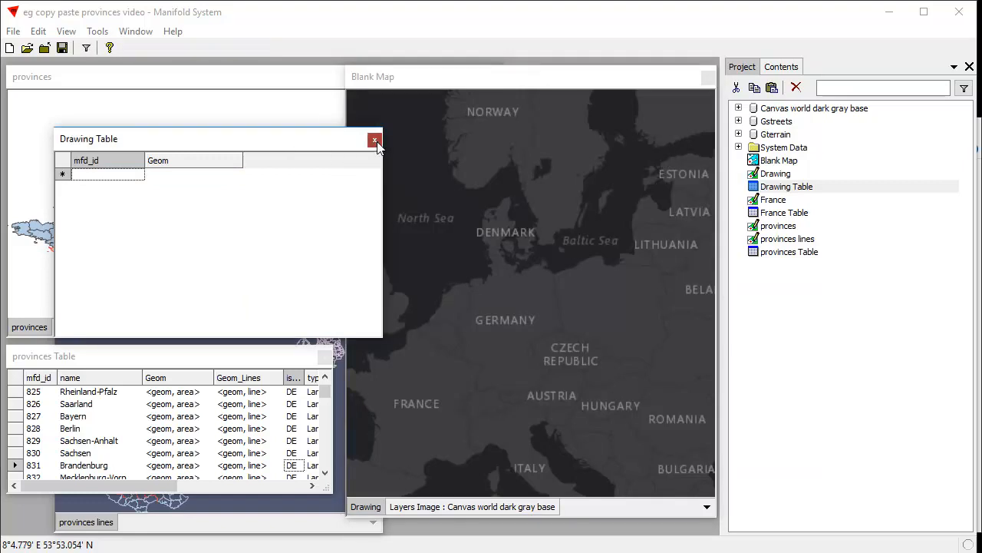
{"action": "left_click", "coordinate": [376, 139]}
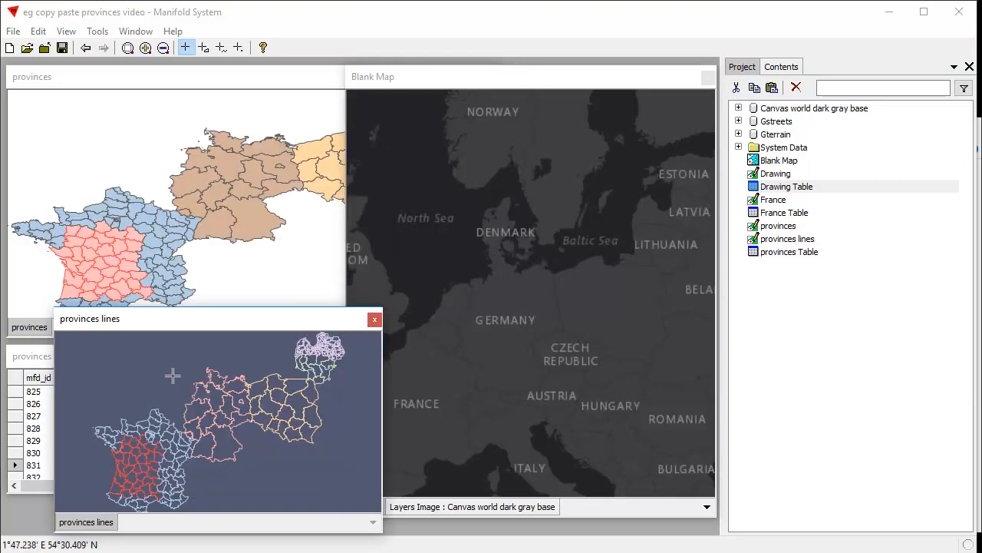
Replace the provinces drawing's selection with scattered provinces in France, Germany, Poland, Lithuania and Latvia, and copy them as areas into Blank Map's Drawing layer
{"action": "left_click", "coordinate": [147, 369]}
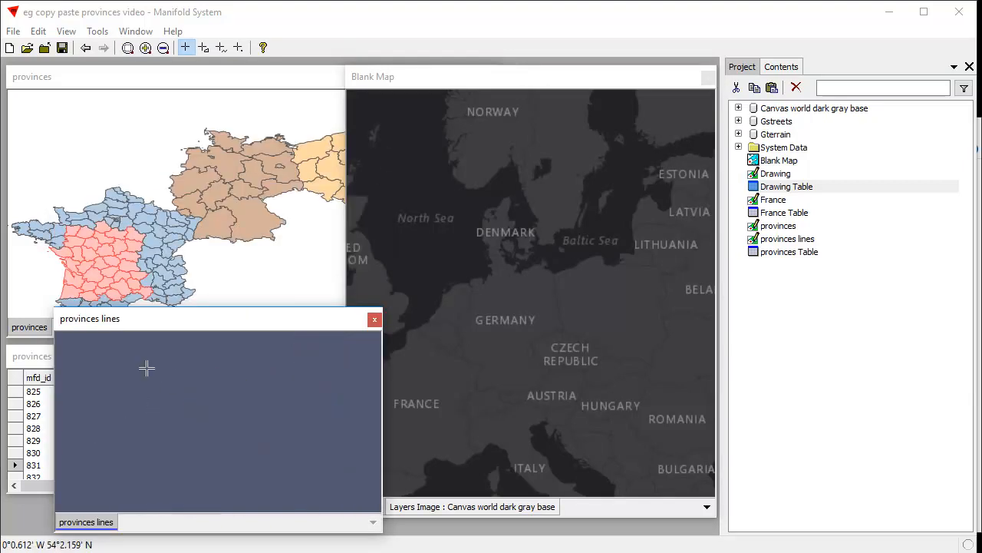
{"action": "left_click", "coordinate": [255, 76]}
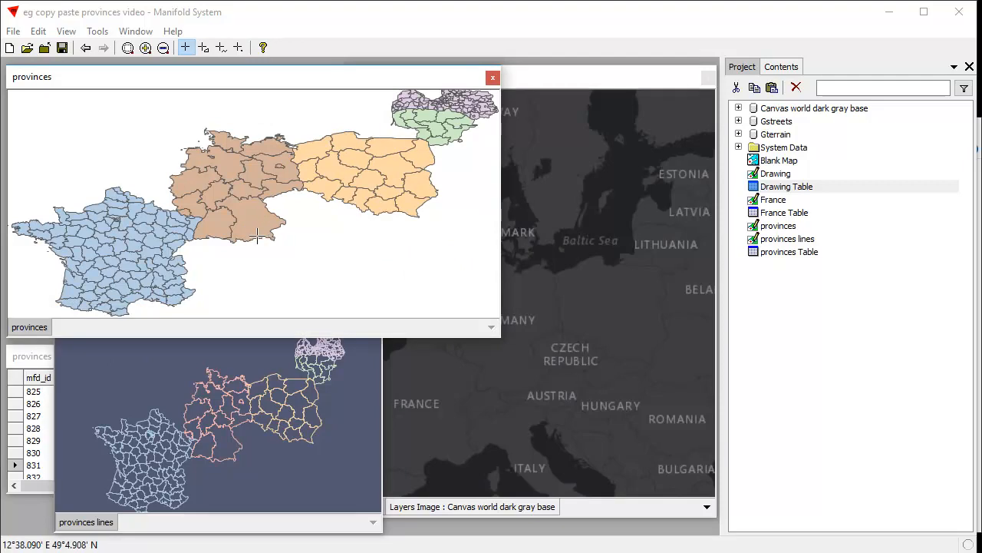
{"action": "left_click", "coordinate": [130, 241], "text": "ctrl"}
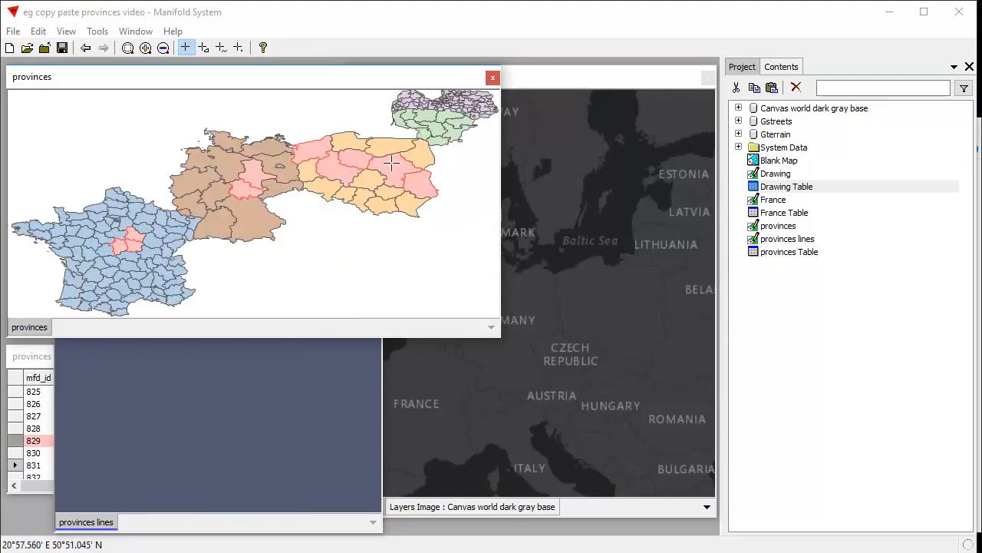
{"action": "left_click", "coordinate": [150, 264], "text": "ctrl"}
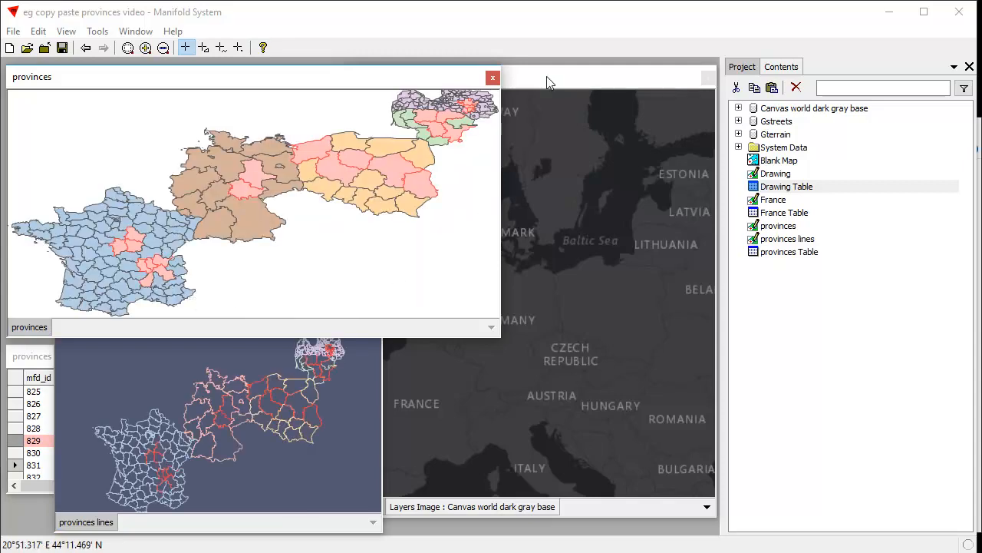
{"action": "left_click", "coordinate": [570, 79]}
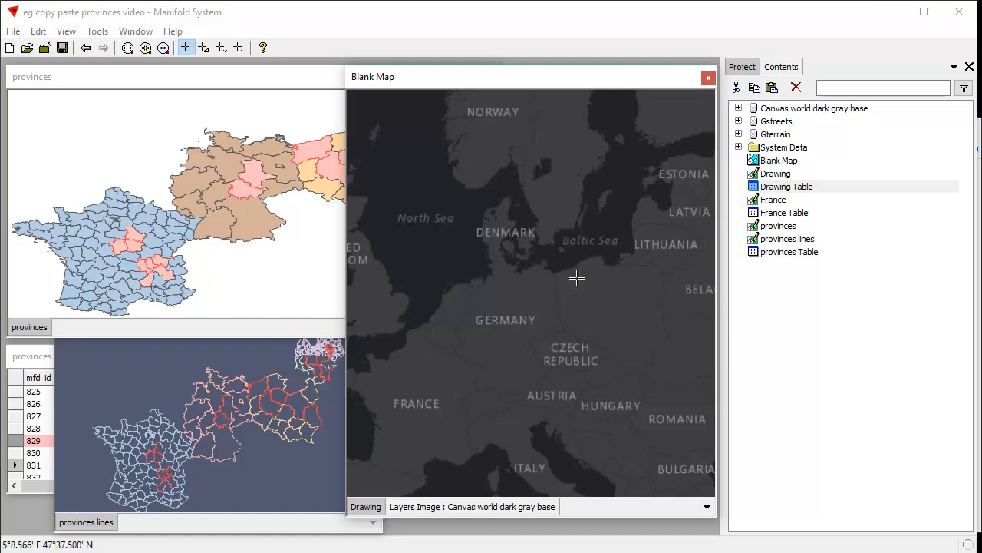
{"action": "key", "text": "ctrl+v"}
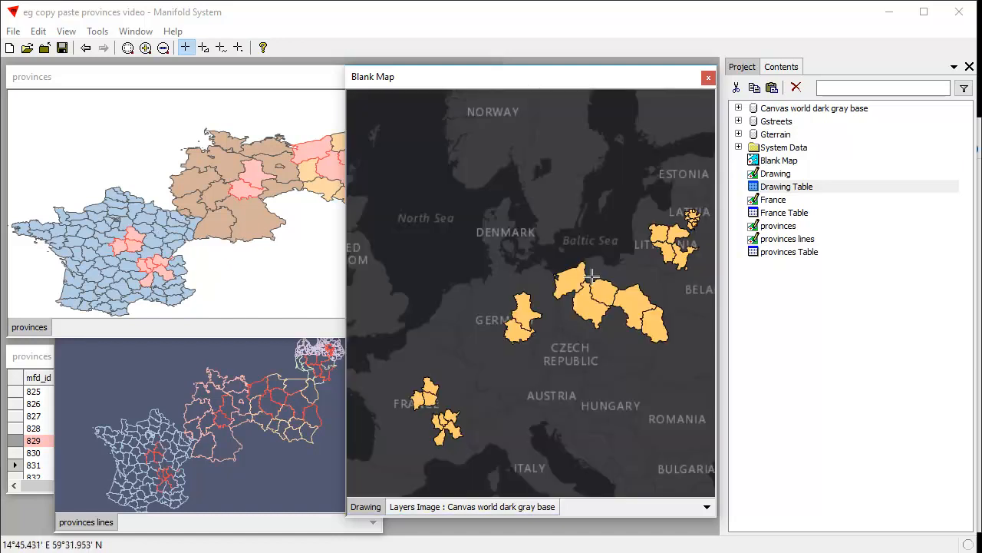